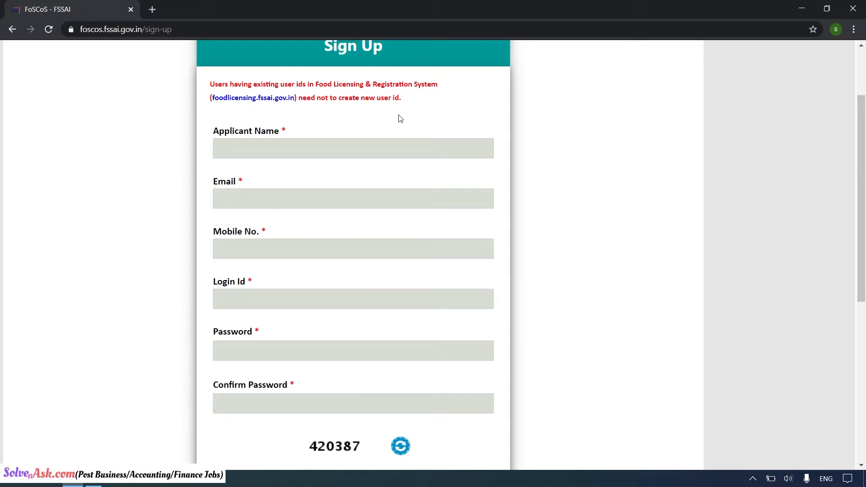
Enter the applicant's full name and fill the e-mail and mobile from the saved suggestion
scroll(401, 118, "down", 1)
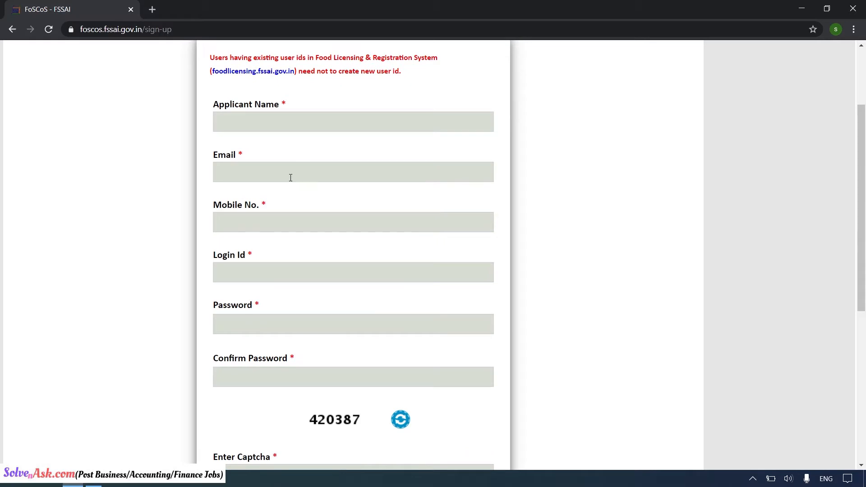
left_click(286, 123)
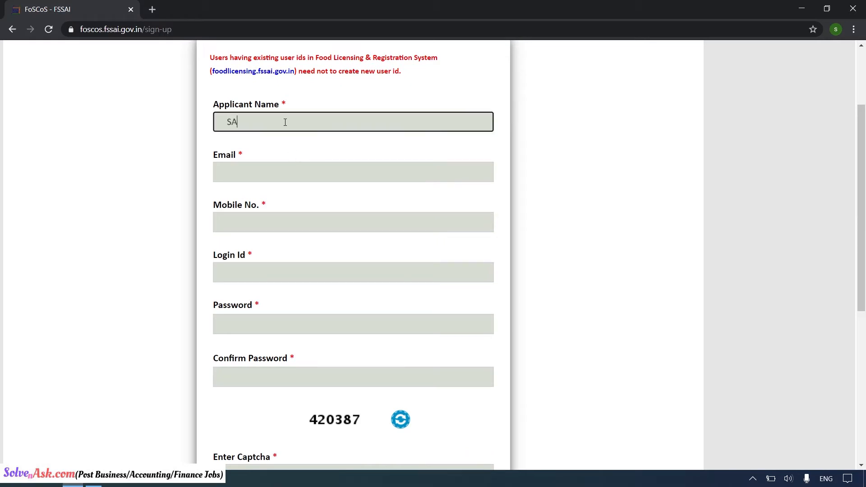
key("Tab")
type("sanjeev")
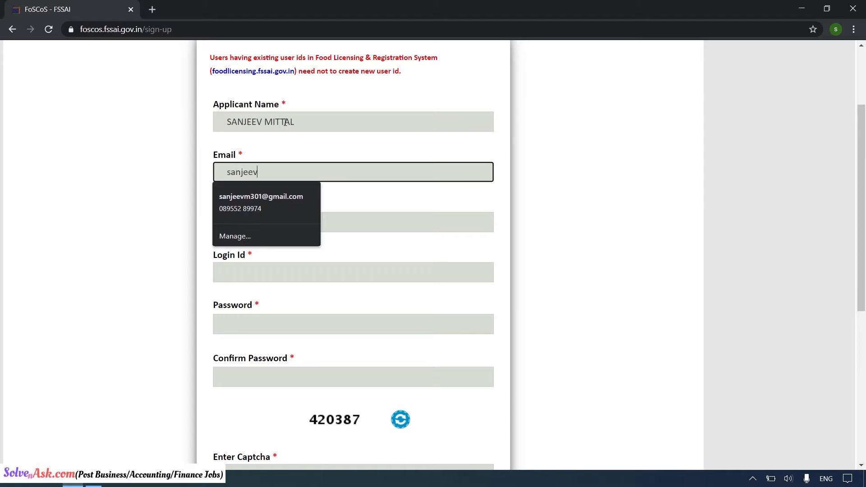
key("Down")
key("Return")
key("Tab")
Enter the applicant's e-mail as Login Id, then type the account password
key("Tab")
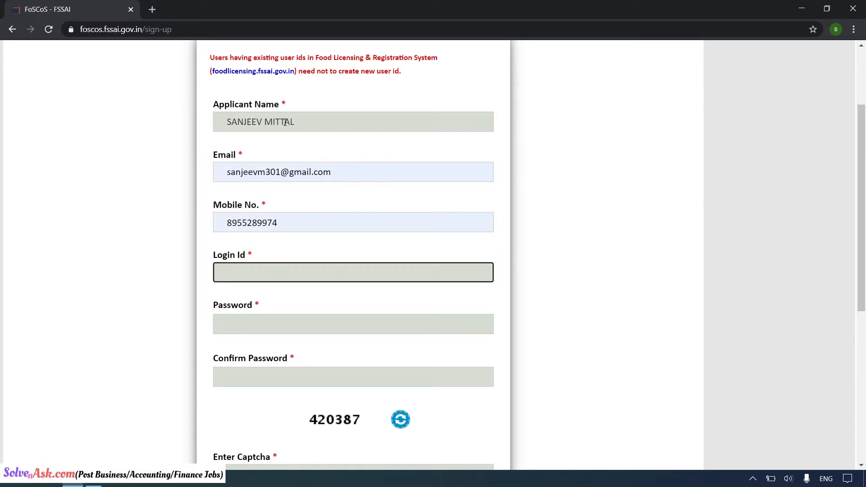
key("Tab")
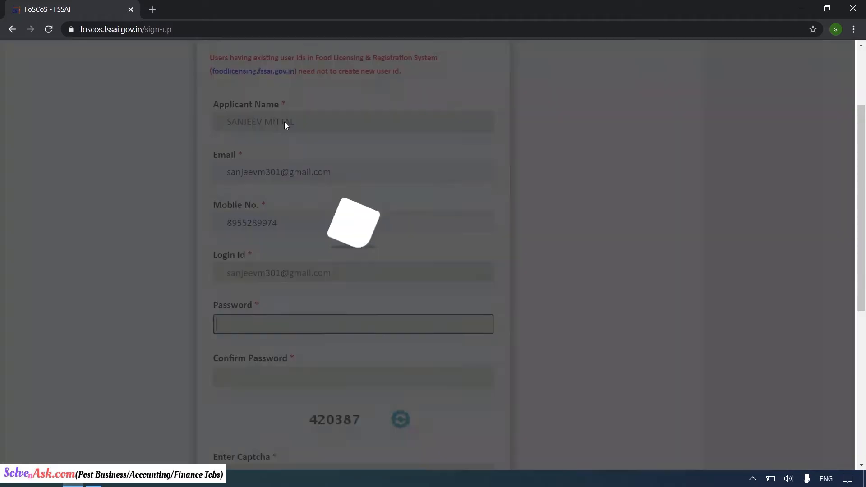
type("*********")
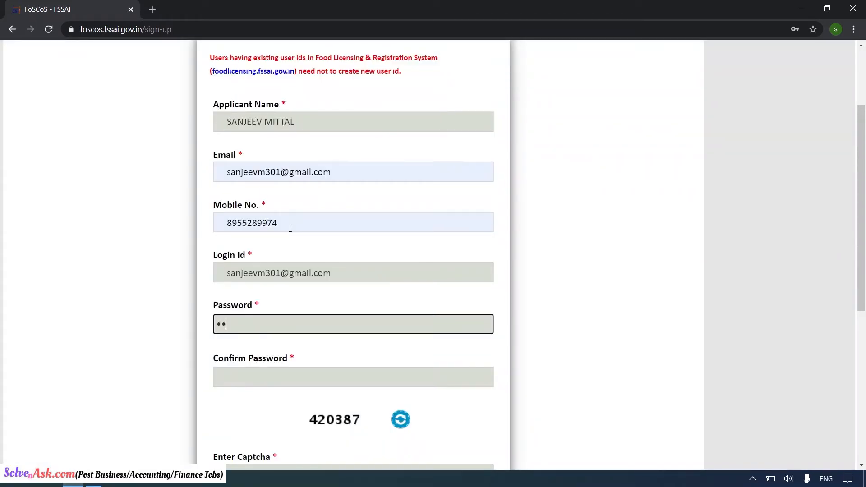
type("****")
key("Tab")
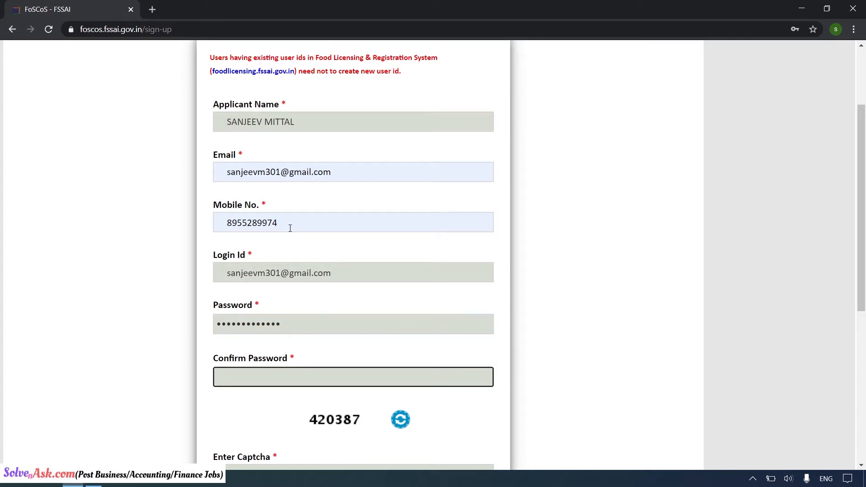
type("*************")
Enter the displayed captcha and submit the sign-up form
scroll(461, 262, "down", 3)
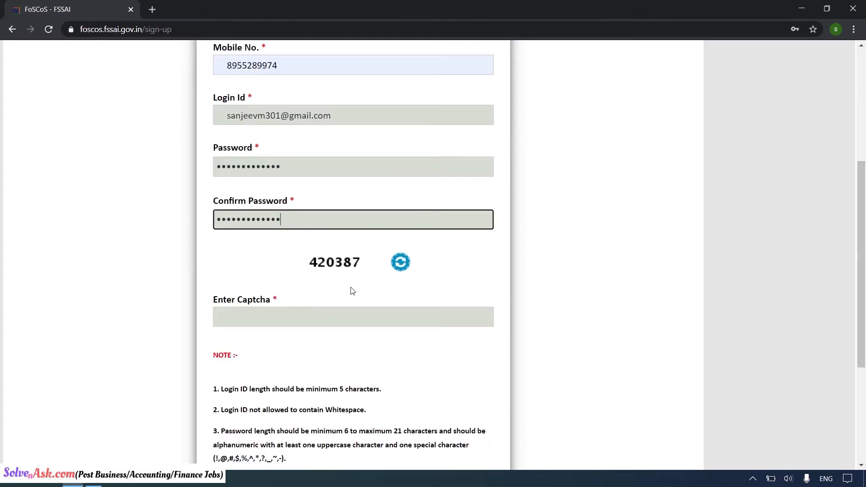
left_click(328, 319)
type("420")
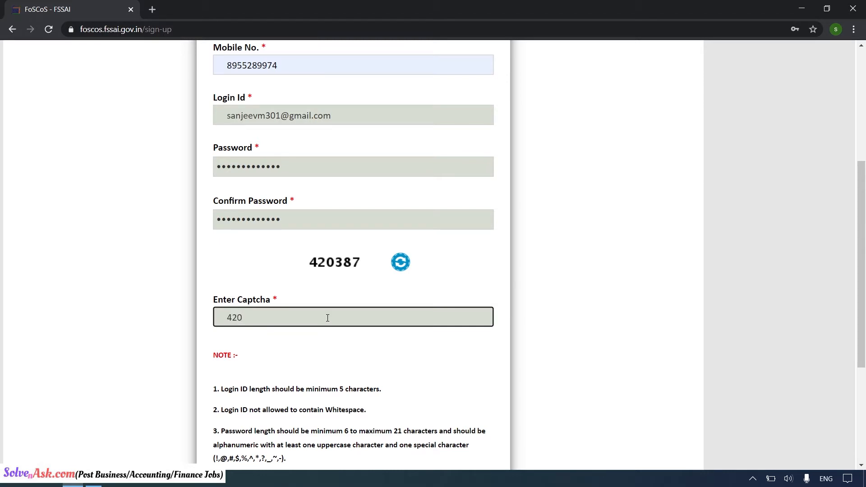
type("387")
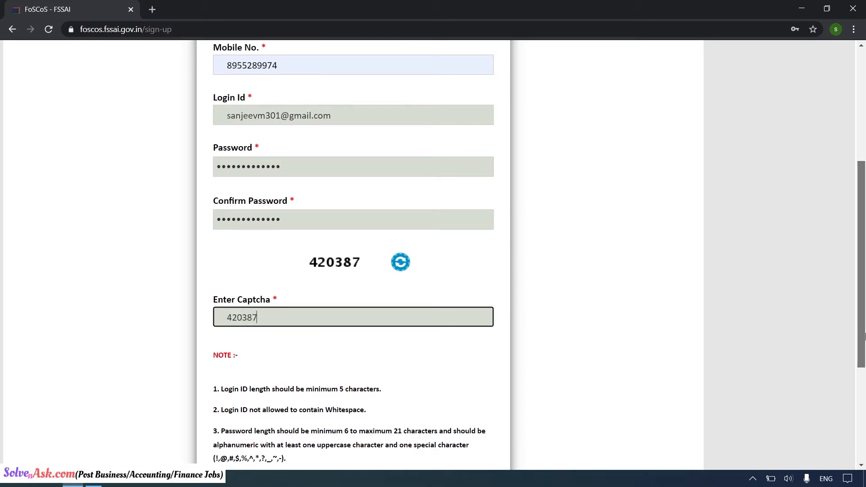
scroll(859, 397, "down", 3)
left_click(319, 311)
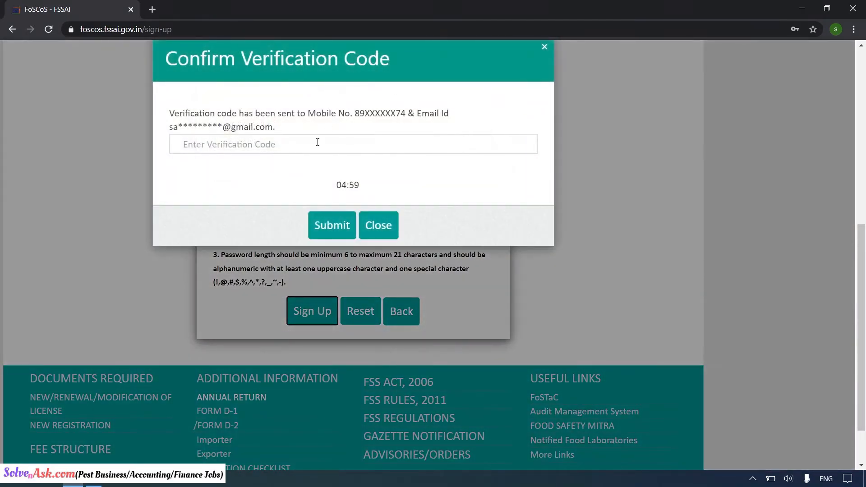
Enter the verification code received by SMS/e-mail and submit it
left_click(311, 148)
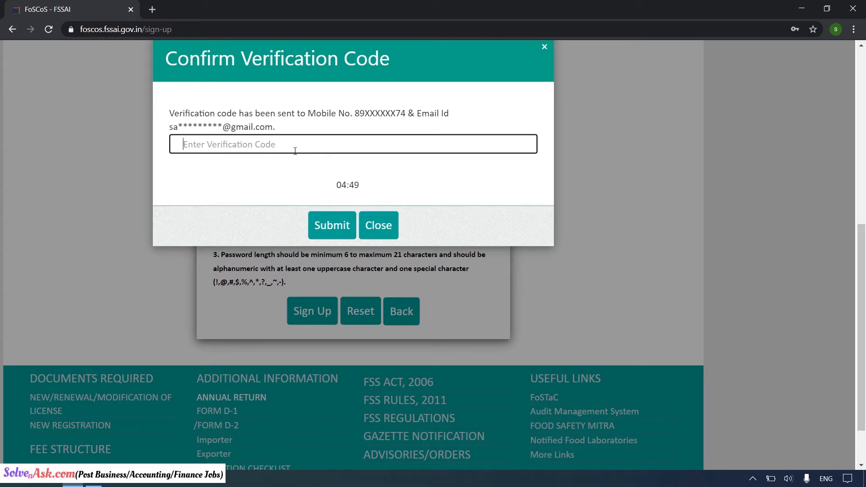
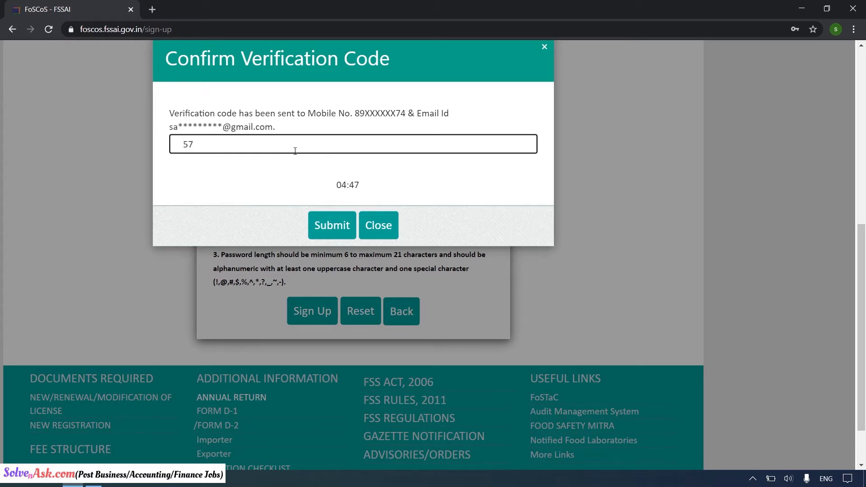
left_click(327, 221)
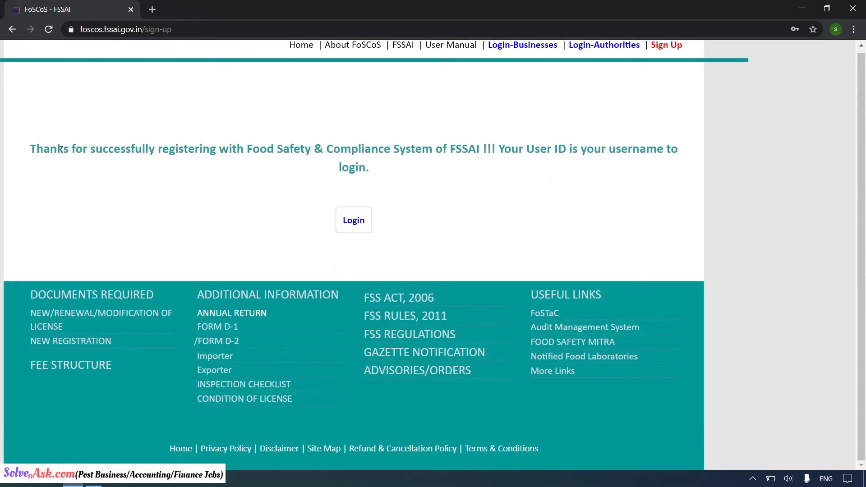
Go from the registration-success page to Login and dismiss the browser's save-password popup
left_click_drag(38, 149, 499, 156)
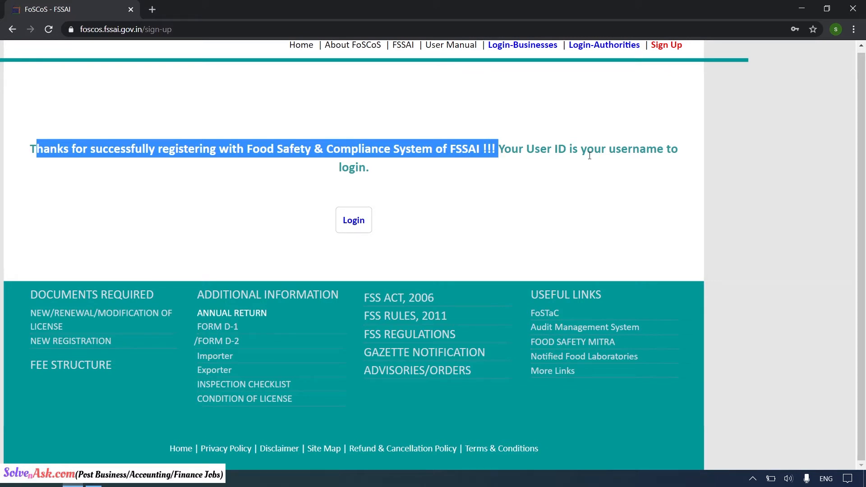
left_click(353, 220)
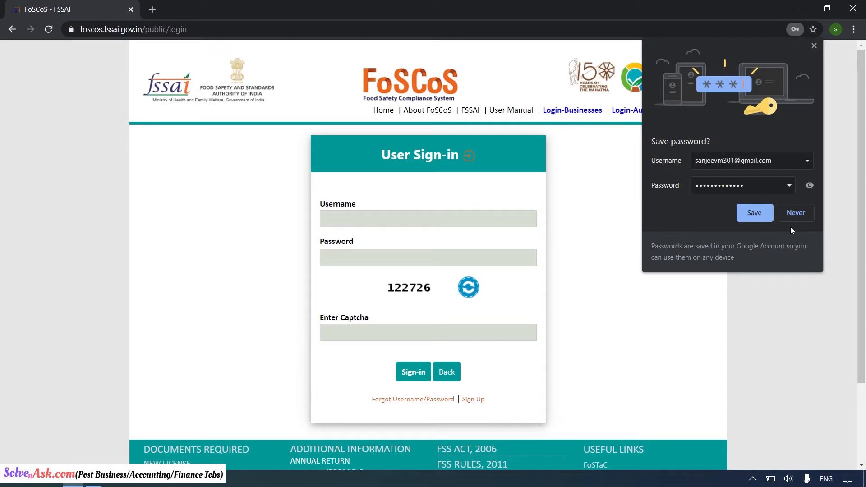
left_click(792, 218)
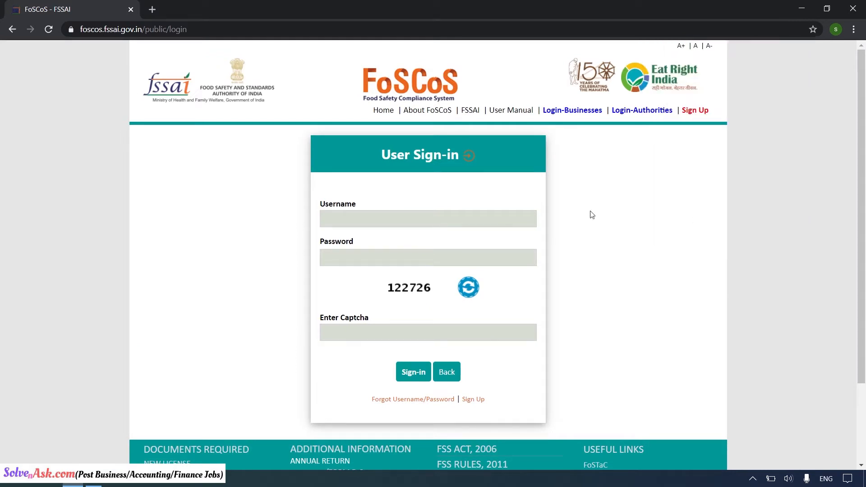
Sign in using the registered e-mail as username, the account password and the captcha
left_click(450, 215)
type("SA")
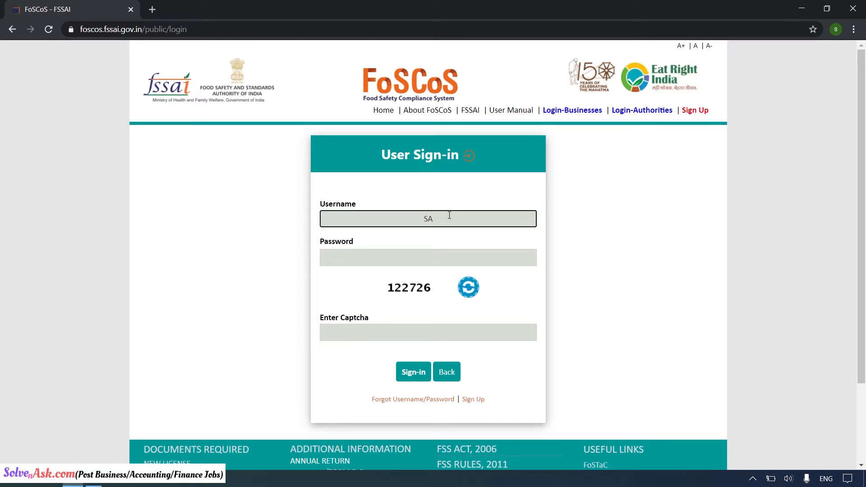
key("BackSpace")
key("BackSpace")
key("Tab")
type("••")
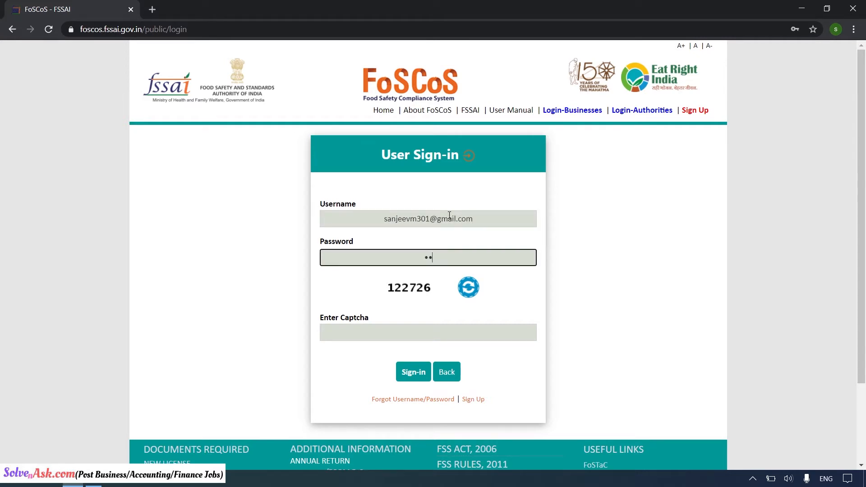
type("•••••••••••")
key("Tab")
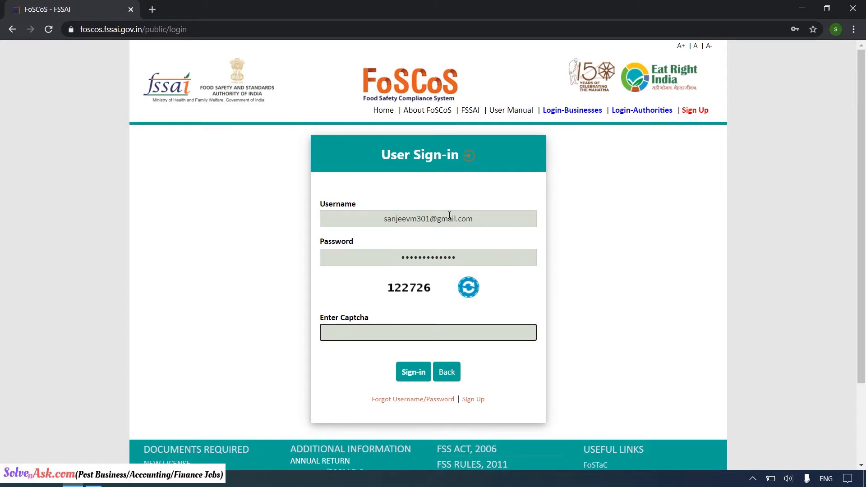
type("122726")
left_click(413, 372)
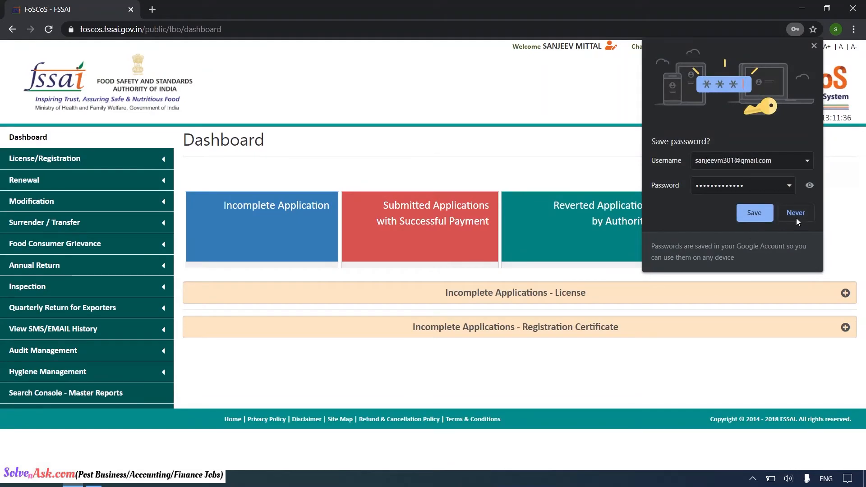
Decline saving the password, then choose Apply for New License/Registration under License/Registration
left_click(795, 211)
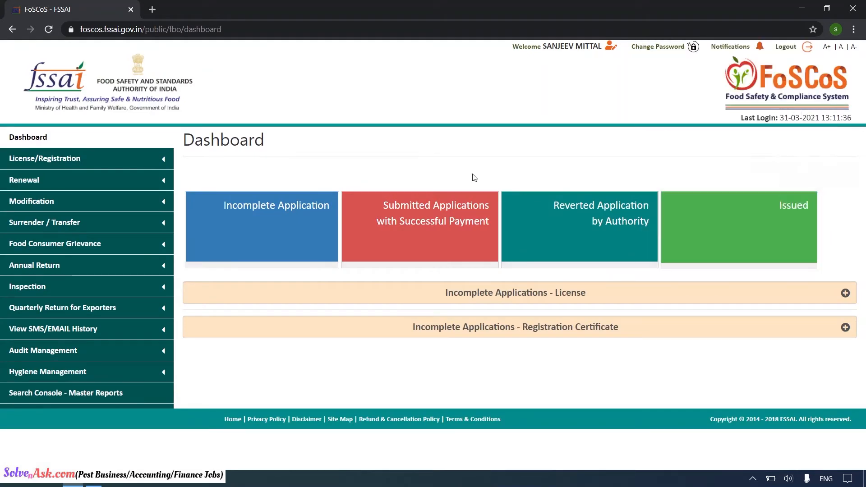
scroll(135, 253, "up", 4)
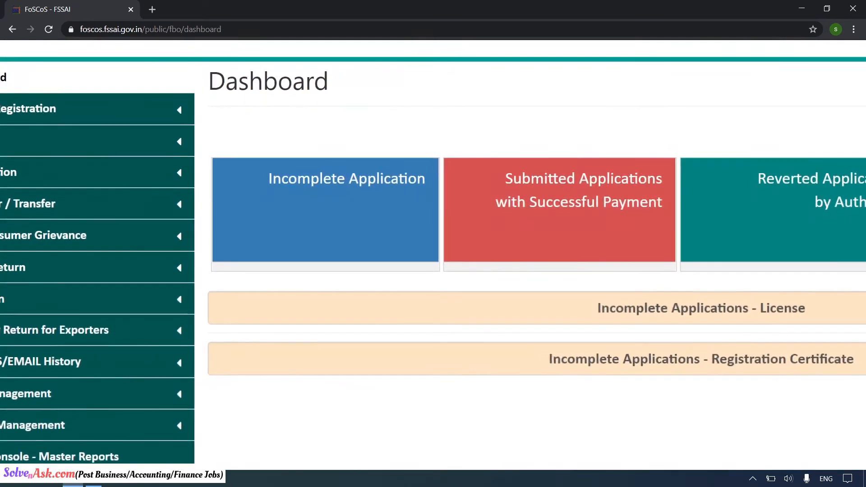
scroll(135, 253, "left", 1)
scroll(136, 253, "up", 2)
scroll(433, 260, "left", 1)
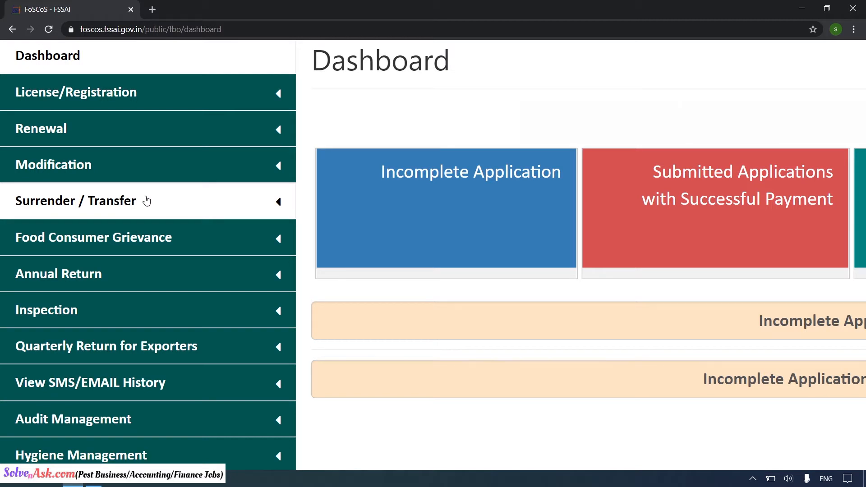
left_click(248, 93)
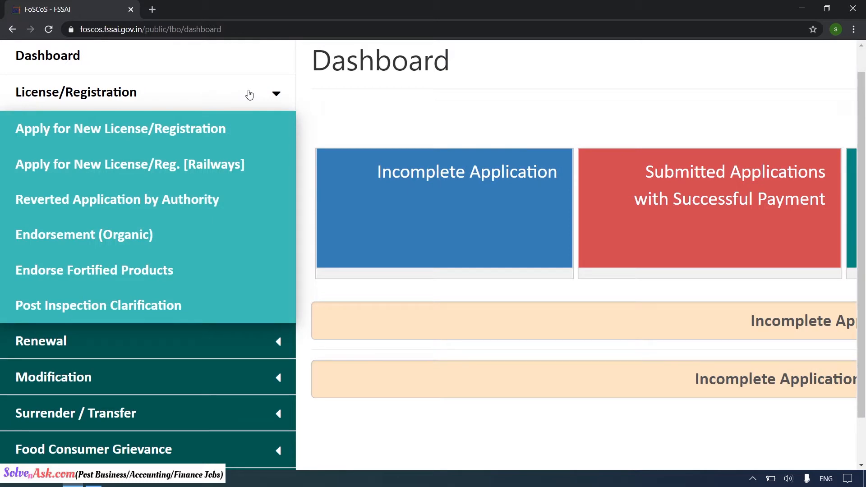
left_click(168, 131)
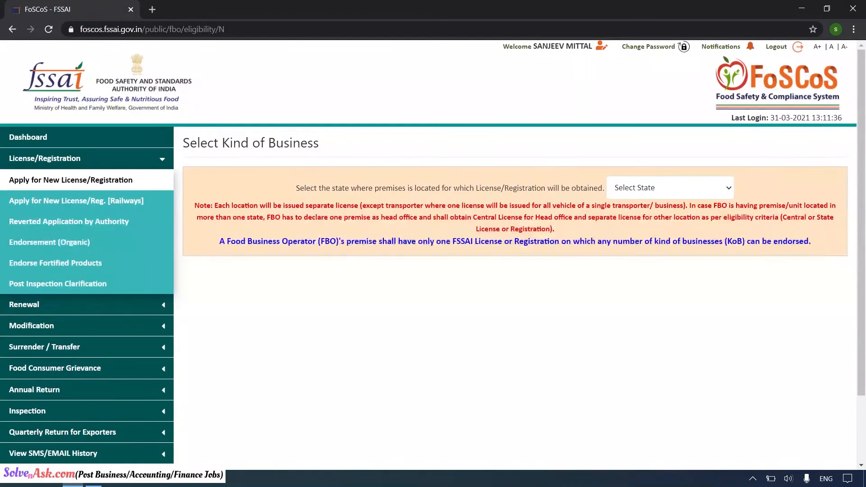
Select Rajasthan as the premises state and scroll through the revealed business categories
scroll(655, 120, "down", 1)
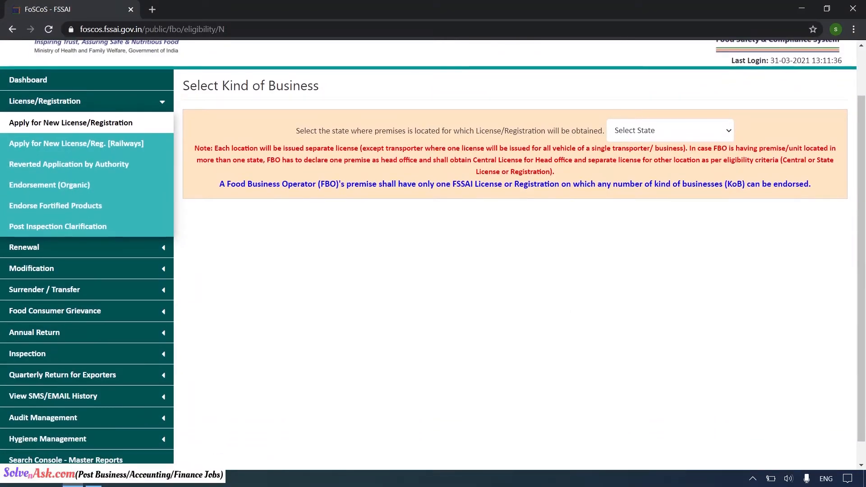
left_click(657, 131)
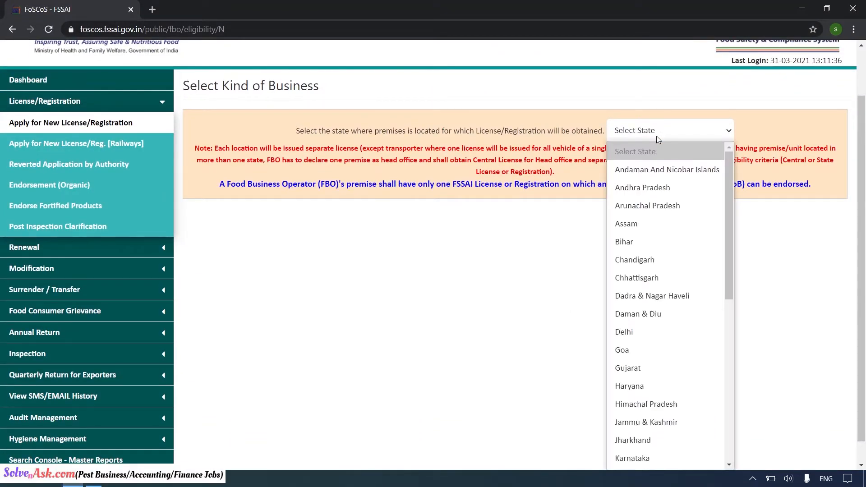
key("r")
key("Return")
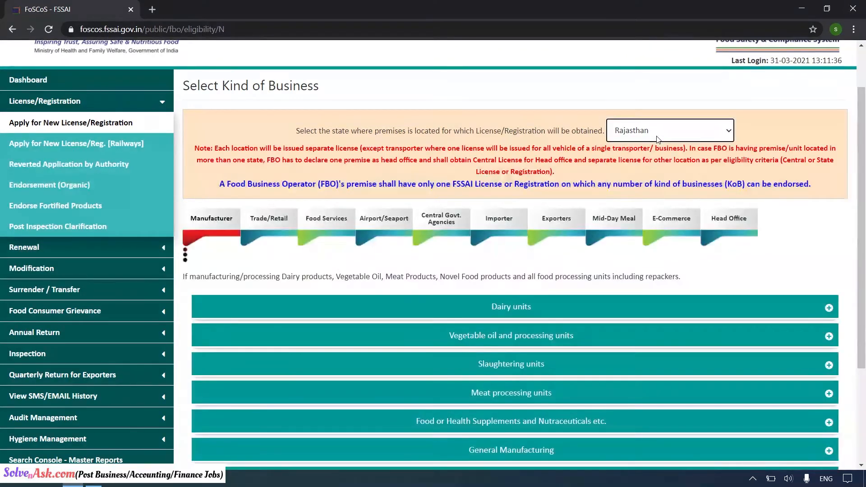
scroll(865, 183, "down", 1)
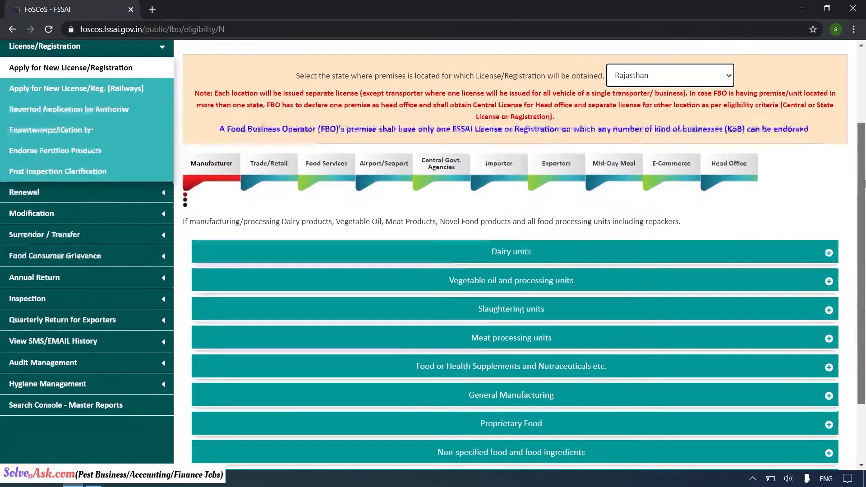
scroll(865, 182, "down", 1)
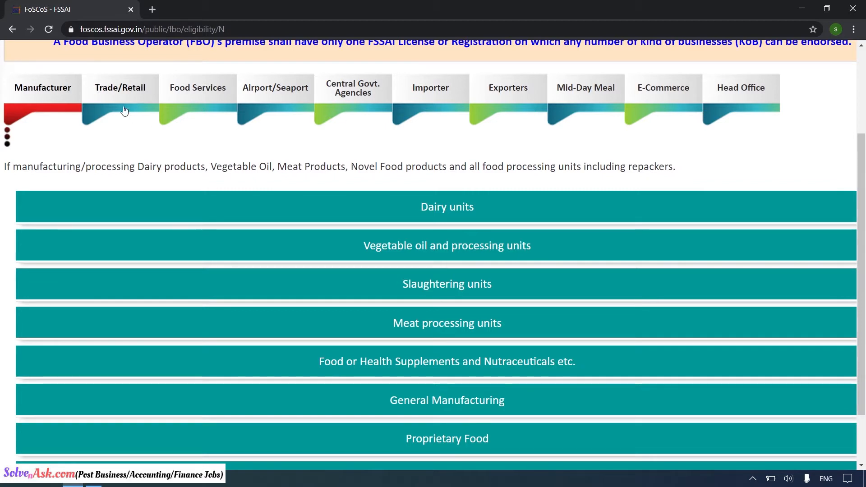
Open the Trade/Retail kinds of business and expand Retailer's turnover options
left_click(114, 93)
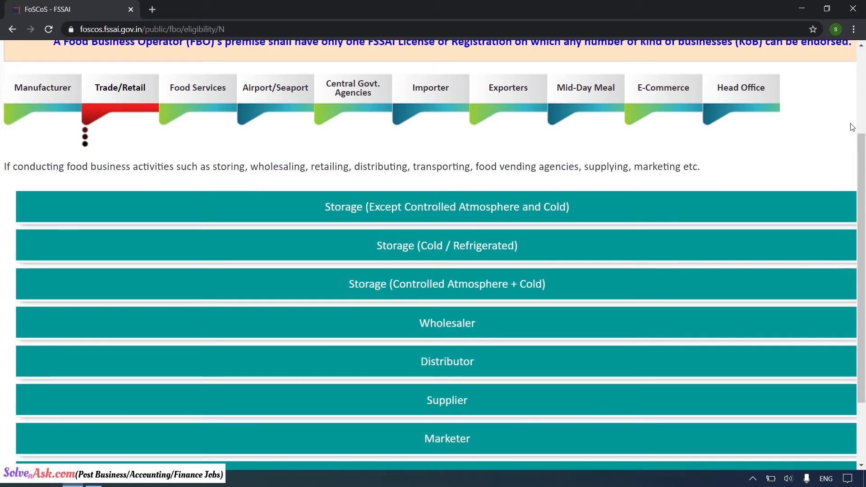
scroll(863, 188, "down", 2)
scroll(863, 189, "down", 1)
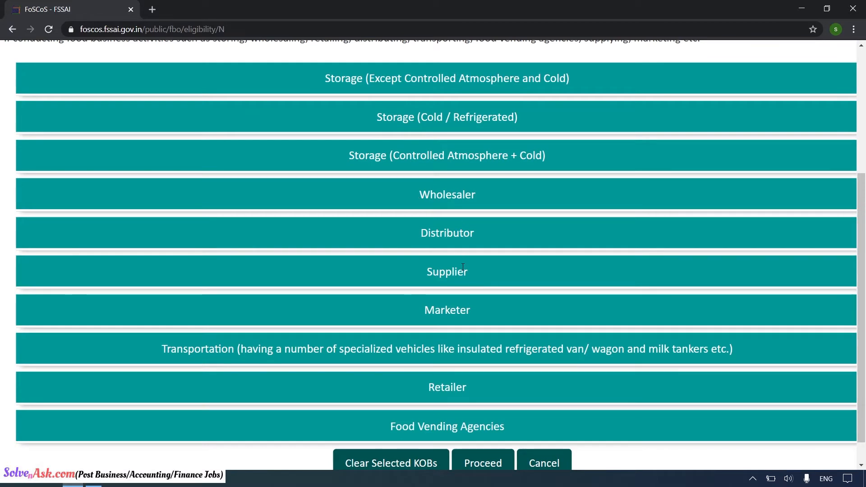
left_click(450, 389)
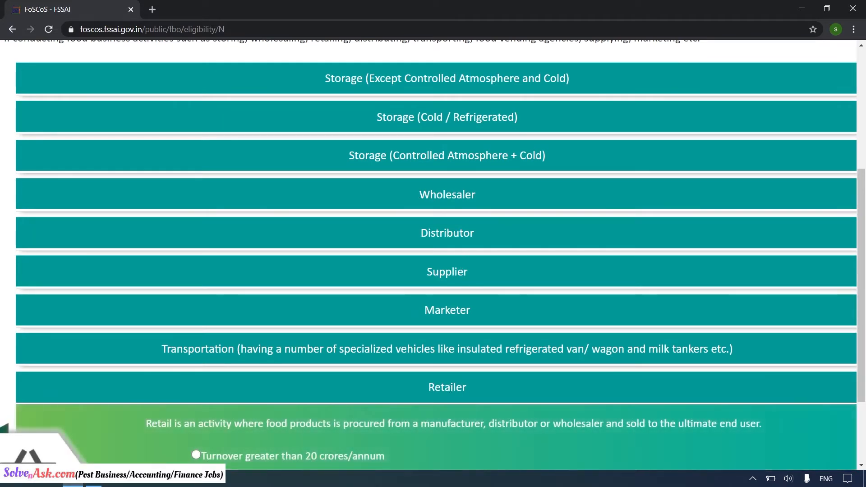
scroll(450, 389, "down", 3)
scroll(450, 390, "down", 1)
scroll(515, 316, "down", 2)
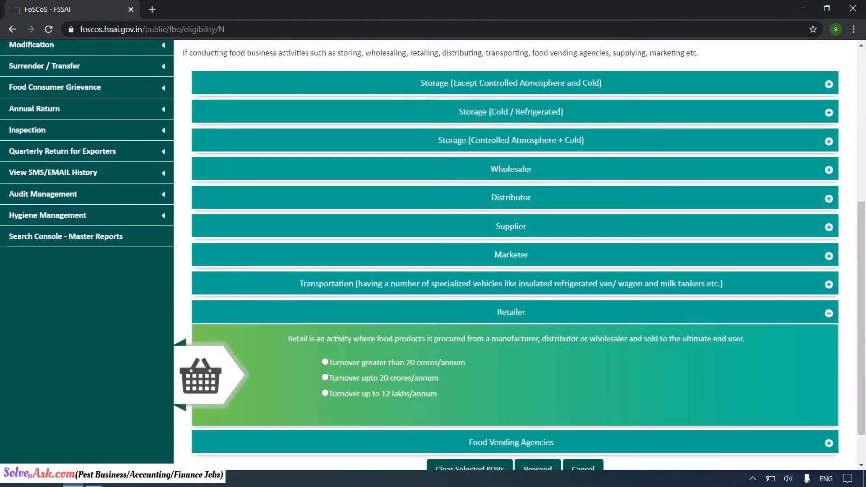
scroll(640, 375, "up", 3)
scroll(686, 187, "up", 2)
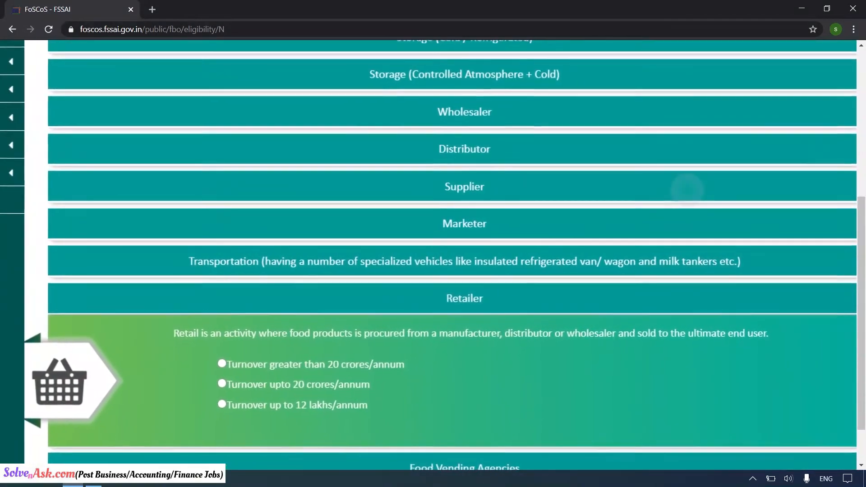
scroll(433, 255, "down", 1)
scroll(433, 255, "right", 2)
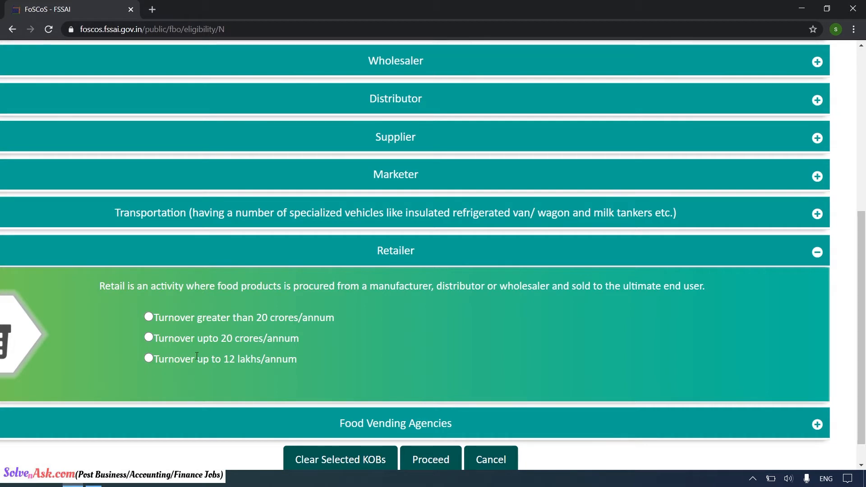
Choose 'Turnover up to 12 lakhs/annum' for Retailer and proceed to eligibility
double_click(239, 361)
left_click(353, 356)
left_click(149, 359)
scroll(811, 323, "down", 2)
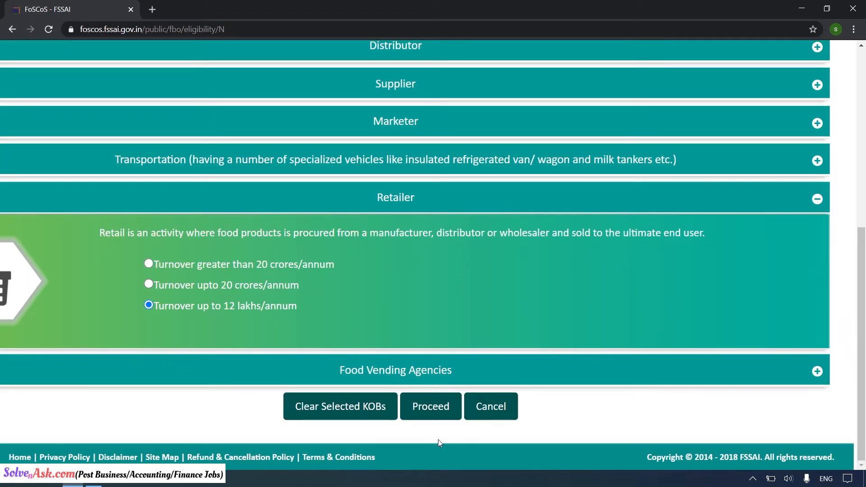
left_click(427, 408)
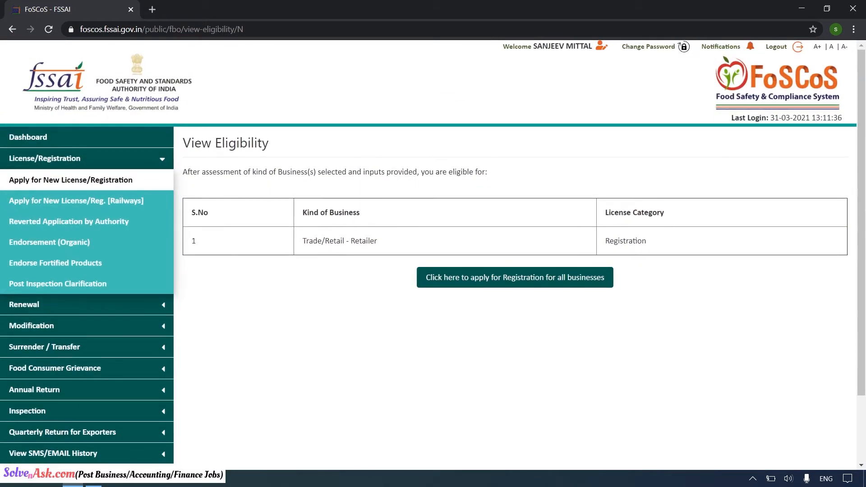
Review the Trade/Retail - Retailer Registration eligibility and apply for Registration for all businesses
scroll(515, 252, "down", 1)
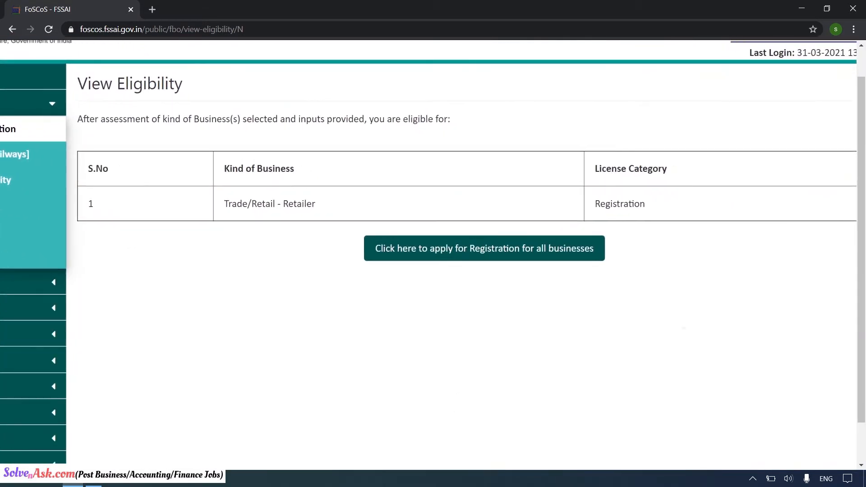
scroll(429, 253, "right", 1)
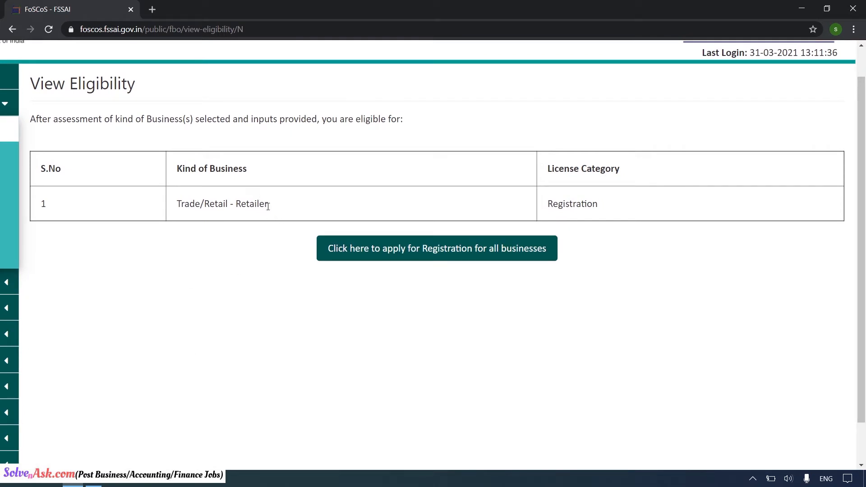
left_click_drag(268, 206, 207, 211)
double_click(587, 204)
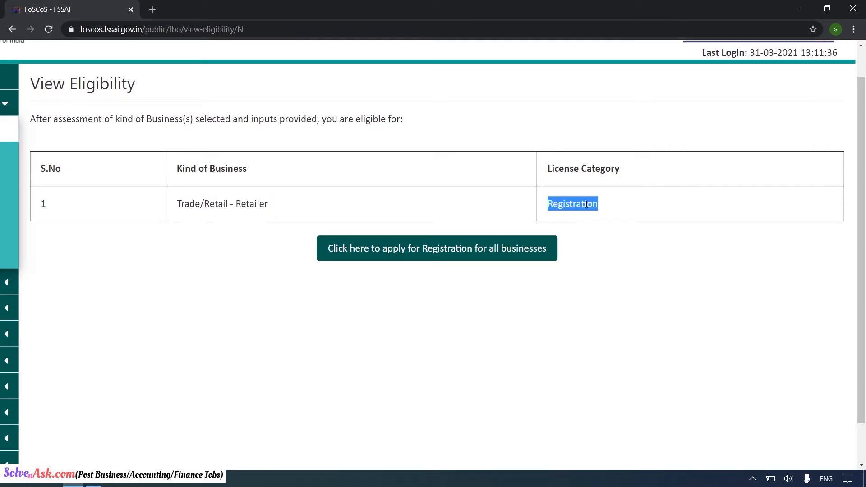
left_click(498, 284)
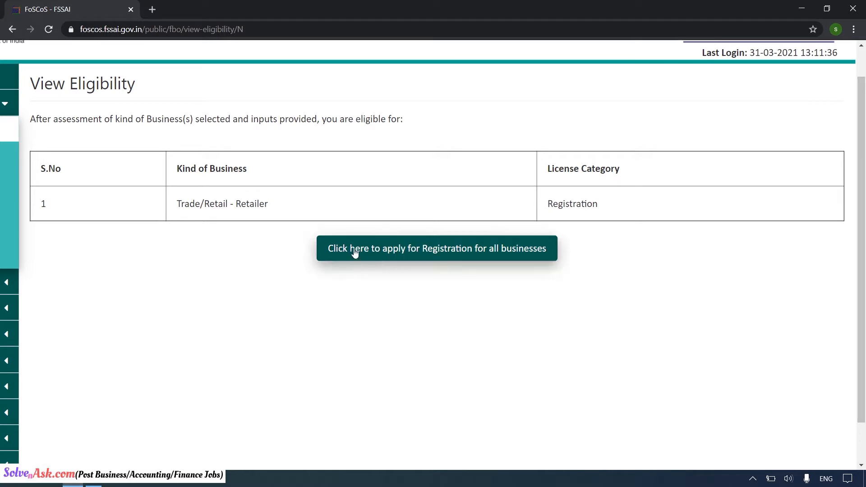
left_click(446, 249)
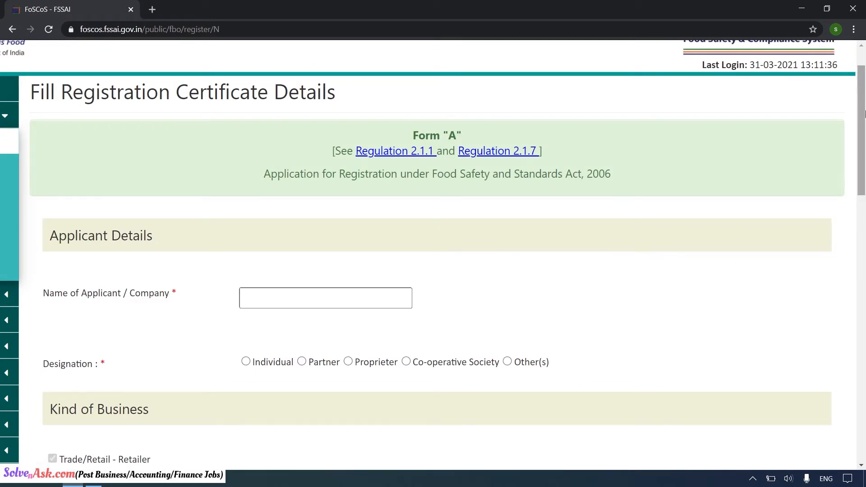
Fill the applicant's name from the autofill suggestion and choose Proprieter as designation
left_click_drag(865, 113, 865, 151)
left_click(381, 140)
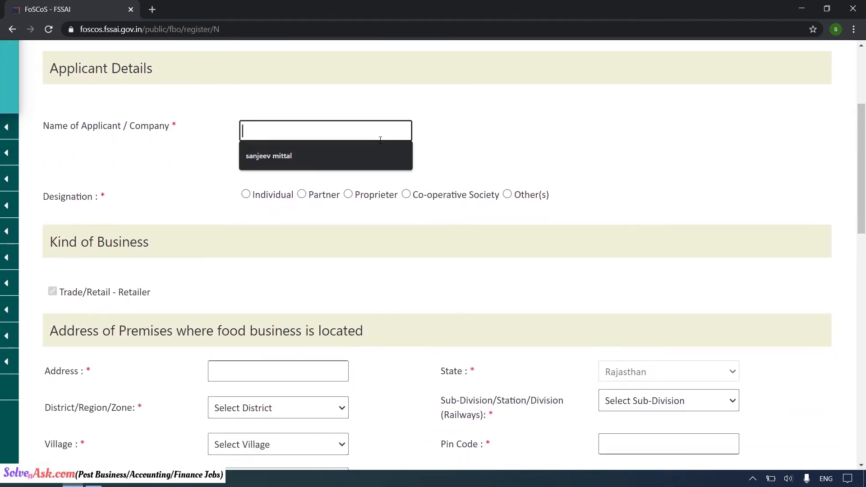
left_click(355, 153)
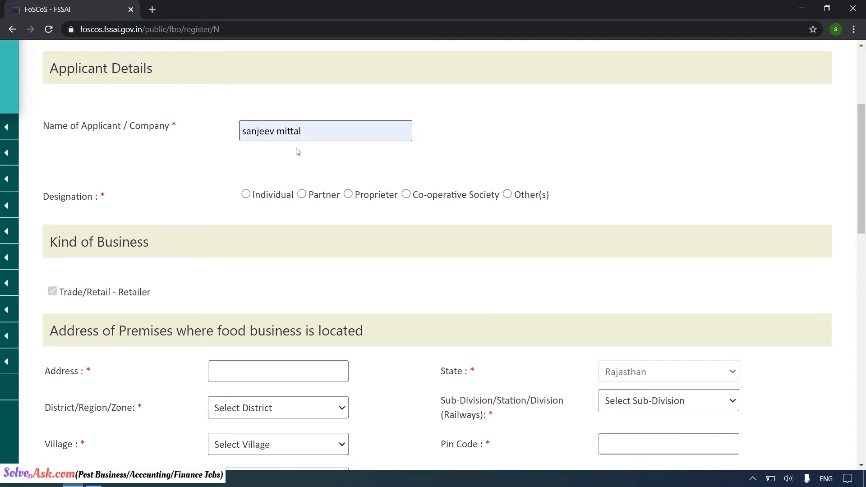
left_click(304, 135)
left_click(311, 177)
left_click(348, 195)
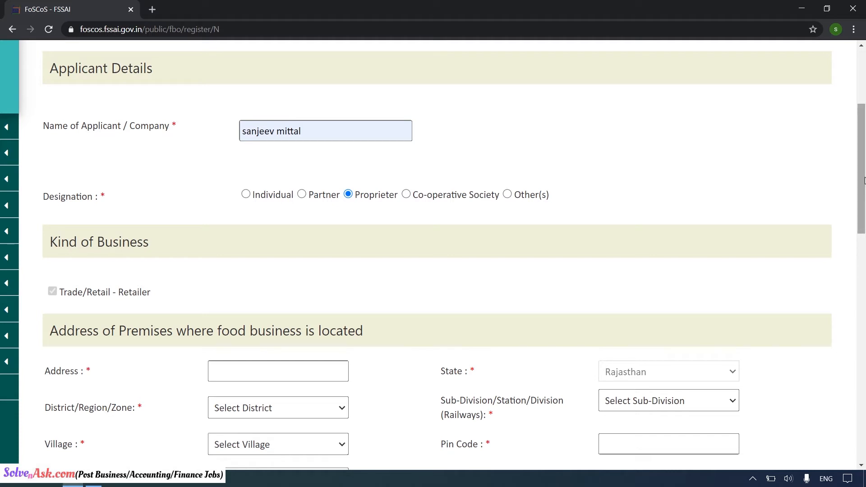
scroll(864, 205, "down", 2)
scroll(864, 201, "down", 1)
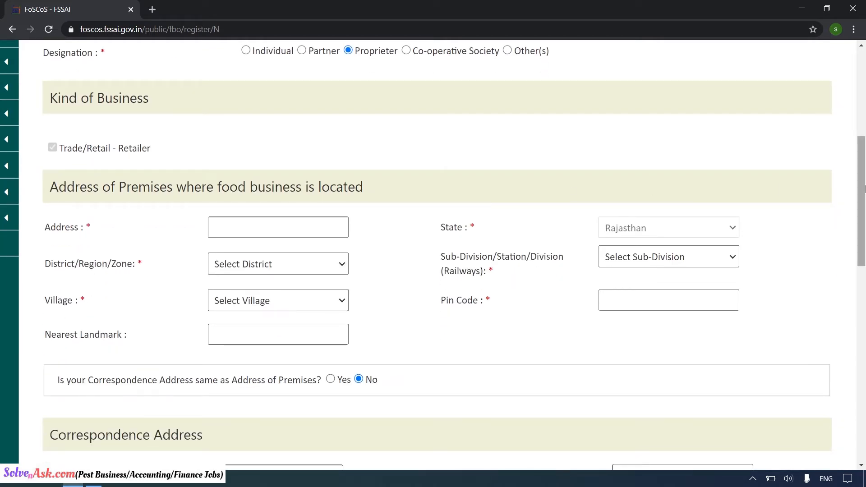
Enter the premises house number and set district, sub-division and village all to Sikar
scroll(864, 216, "down", 2)
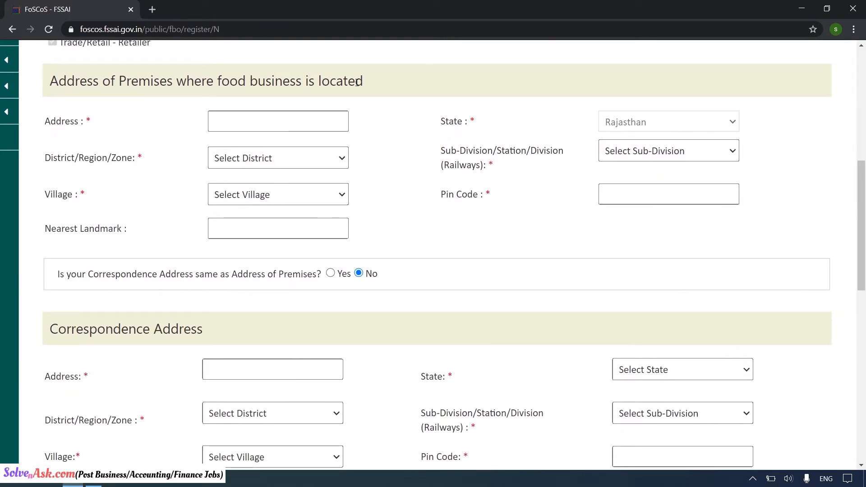
left_click(286, 126)
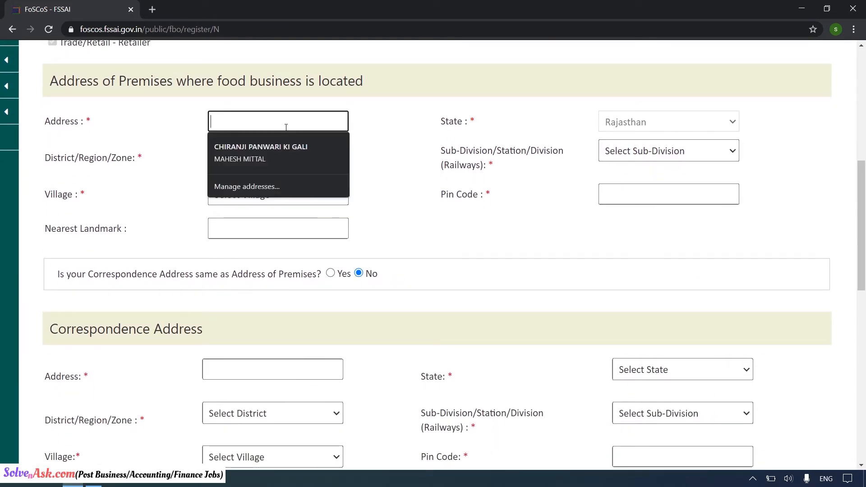
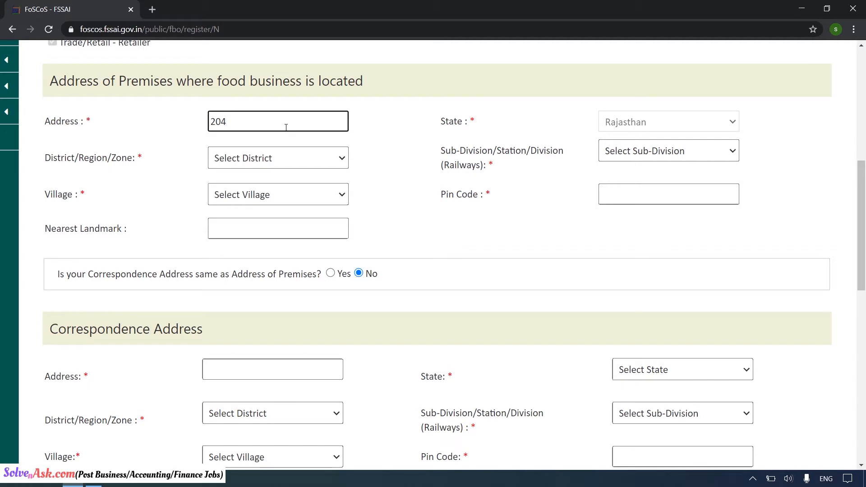
key("Tab")
left_click(294, 167)
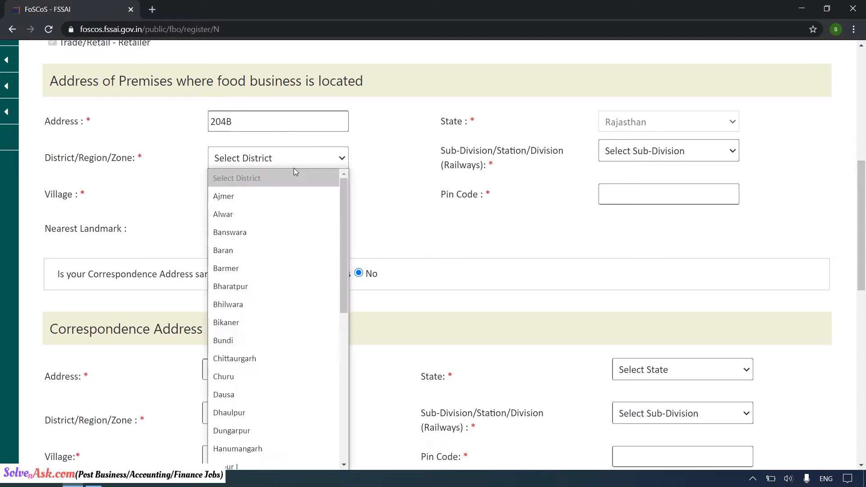
type("sikar")
key("Return")
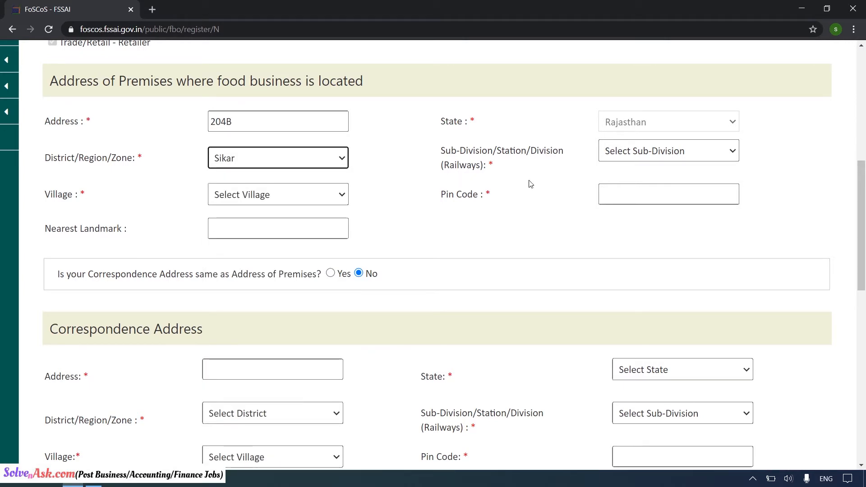
left_click(680, 152)
type("si")
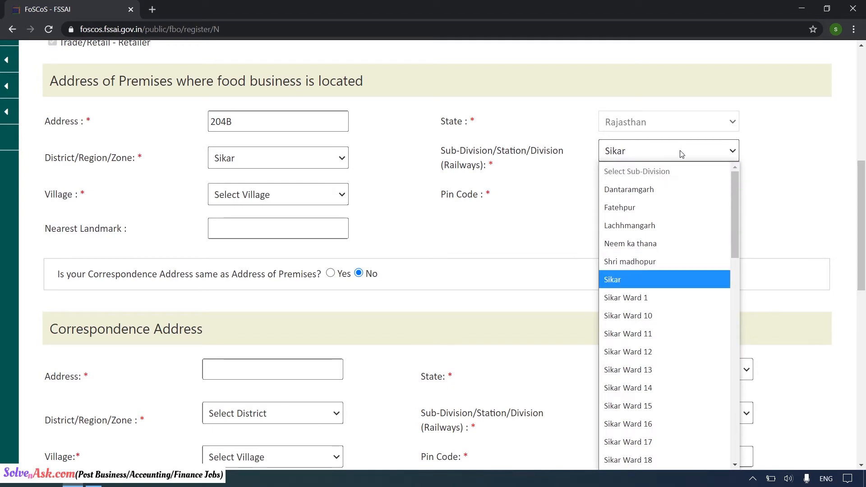
key("Return")
left_click(315, 199)
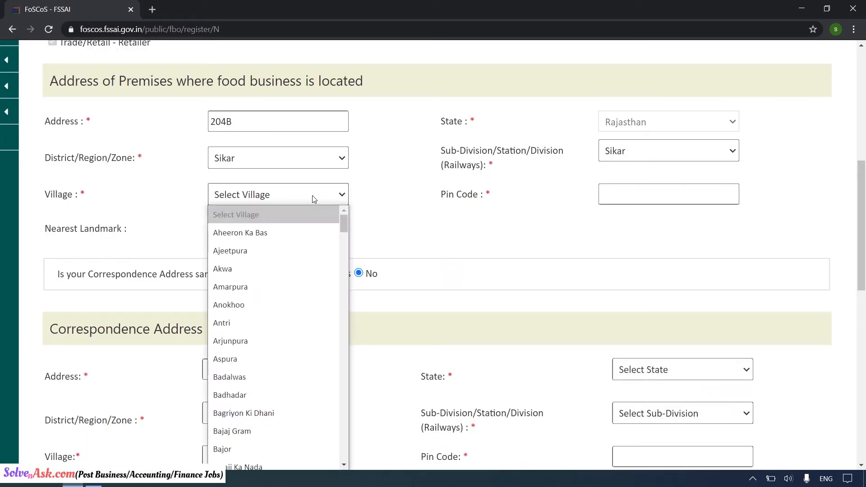
type("sikar")
key("Return")
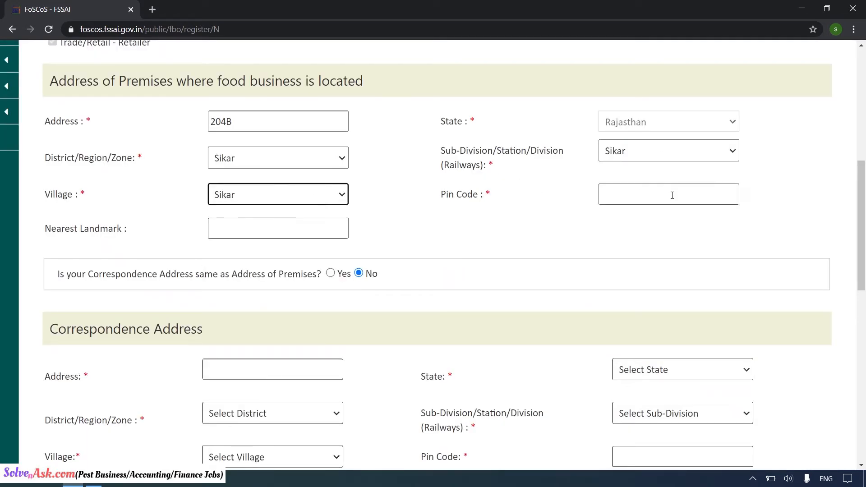
Enter the premises pin code and the nearest landmark
left_click(673, 195)
type("332001")
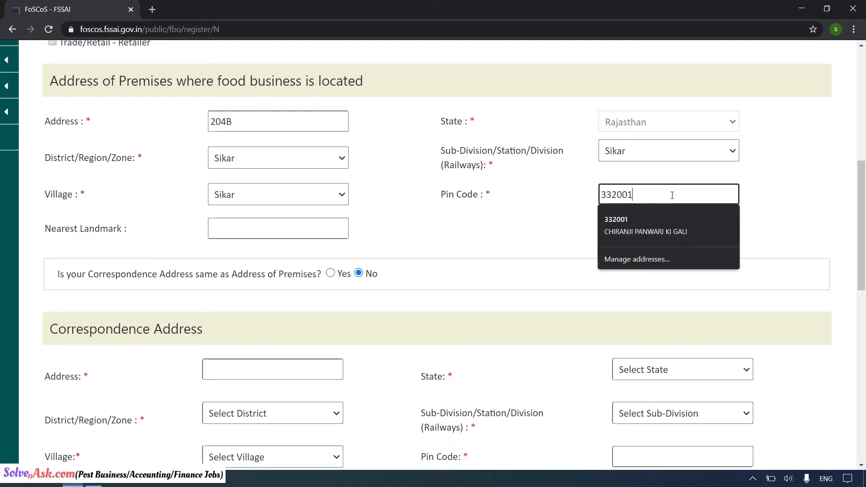
left_click(561, 246)
left_click_drag(865, 235, 865, 247)
left_click(275, 184)
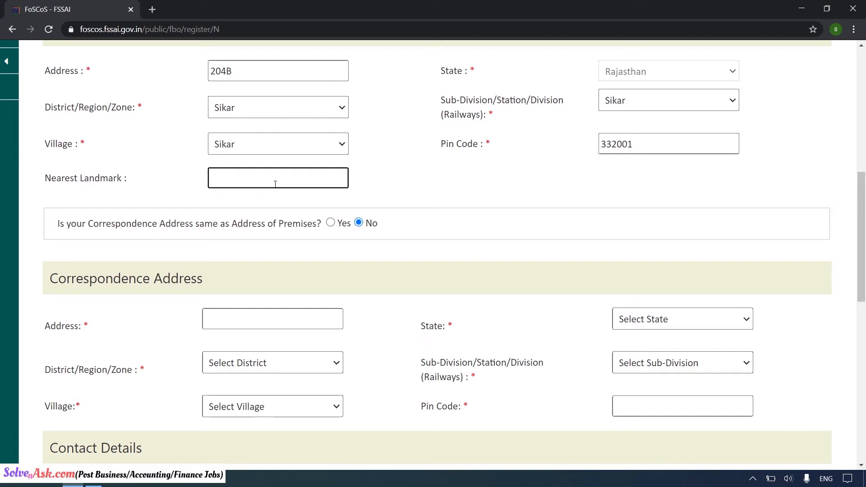
type("CLOCK TOWER")
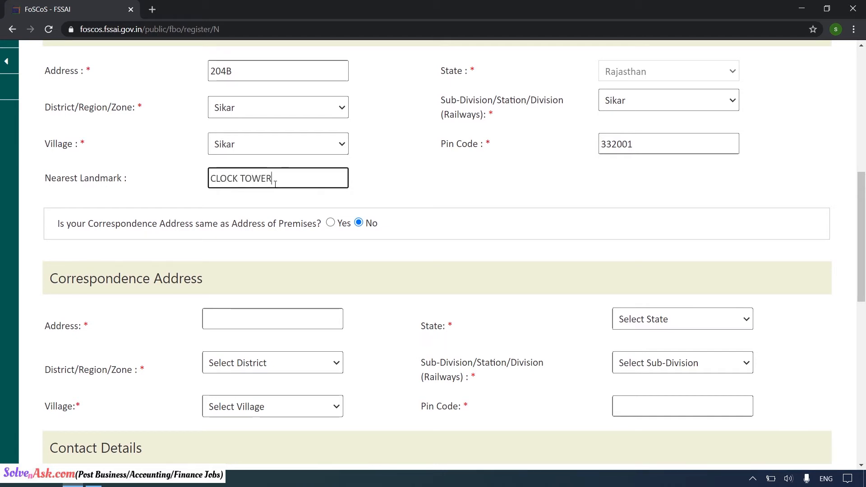
left_click(364, 193)
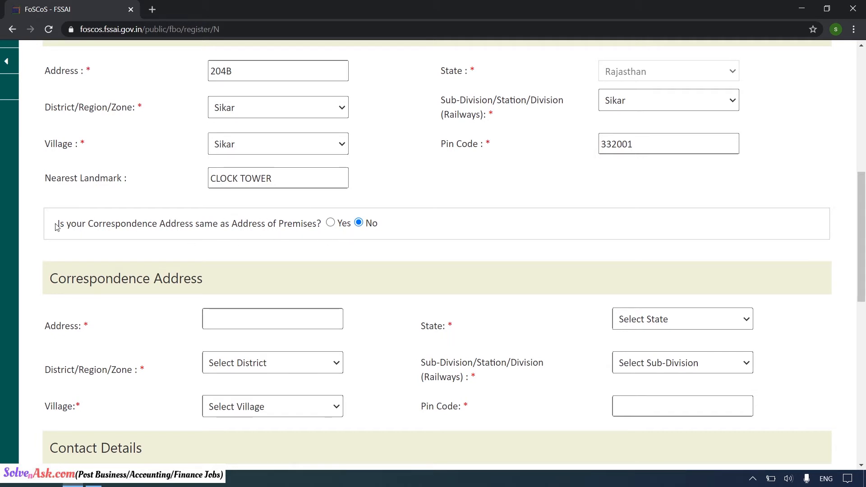
Answer Yes to 'Correspondence Address same as Address of Premises?' after briefly switching to No
left_click_drag(61, 223, 320, 230)
left_click(321, 241)
left_click(331, 222)
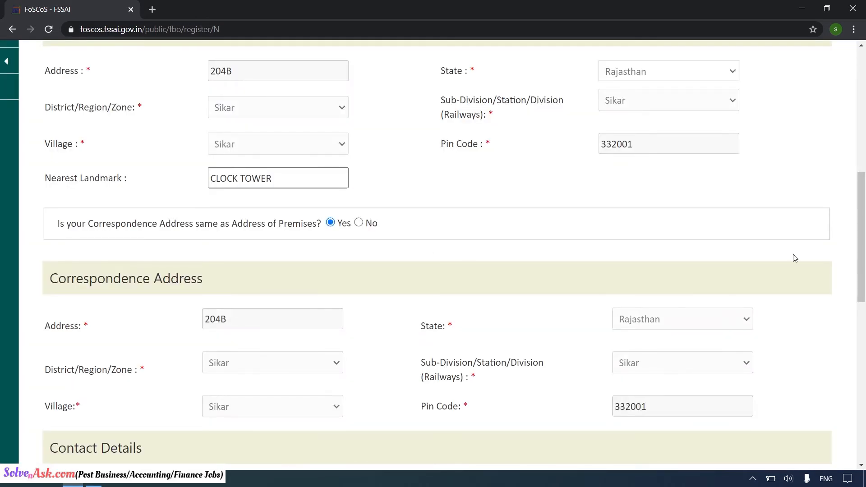
left_click_drag(862, 262, 862, 284)
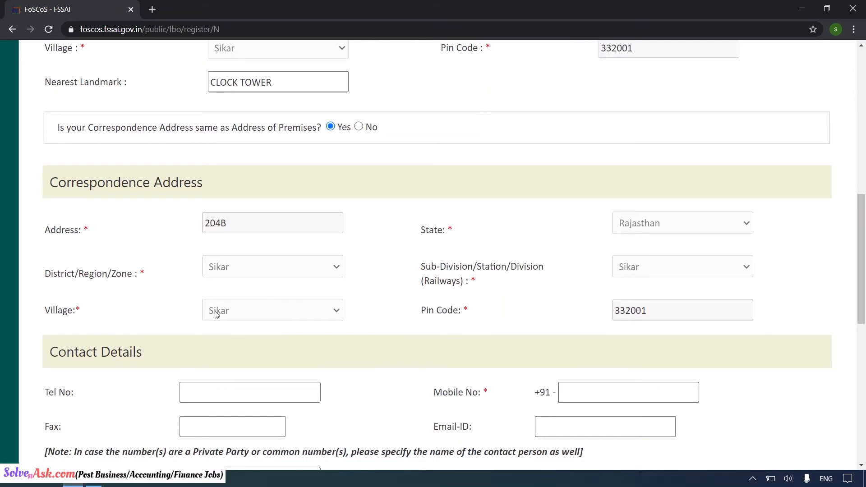
left_click(359, 128)
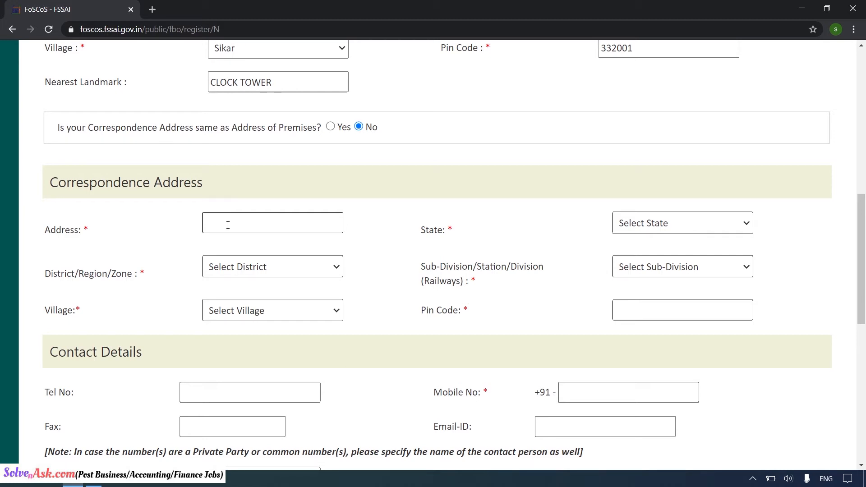
left_click(331, 126)
left_click_drag(862, 254, 865, 316)
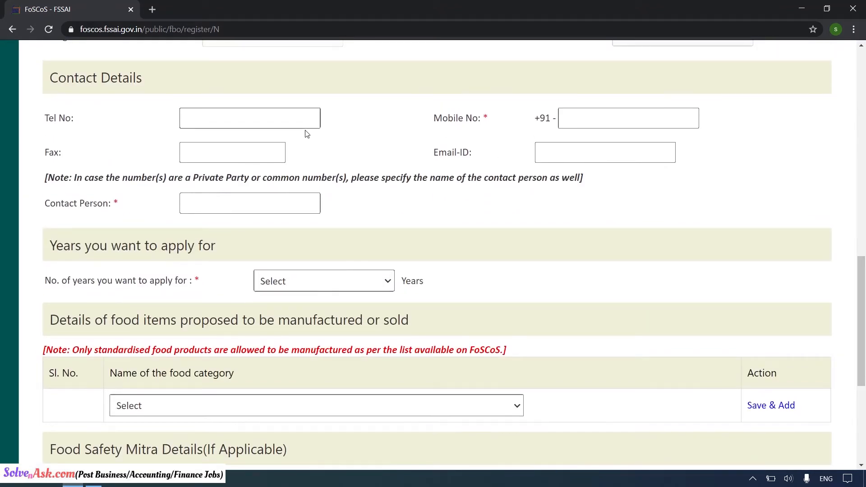
Enter the applicant's mobile number and e-mail address under Contact Details
double_click(65, 119)
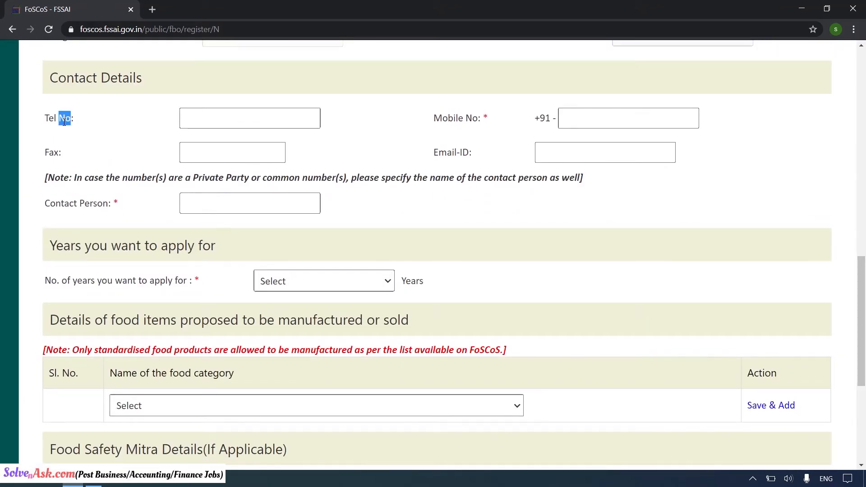
left_click(592, 124)
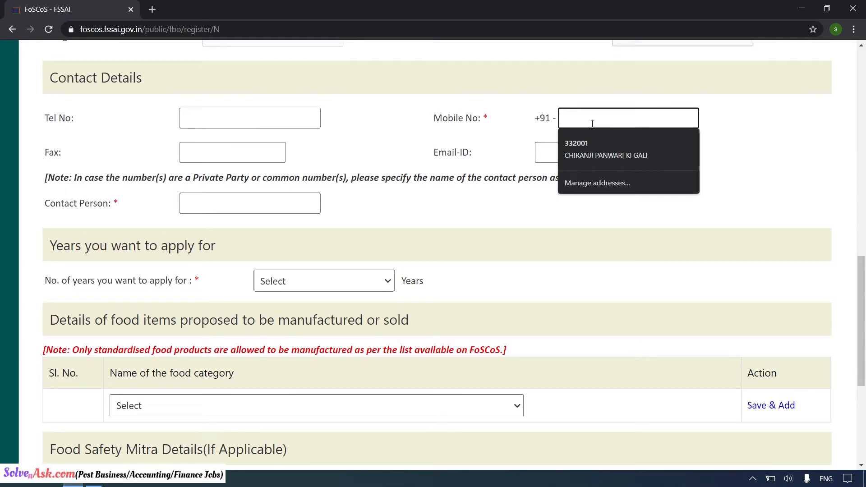
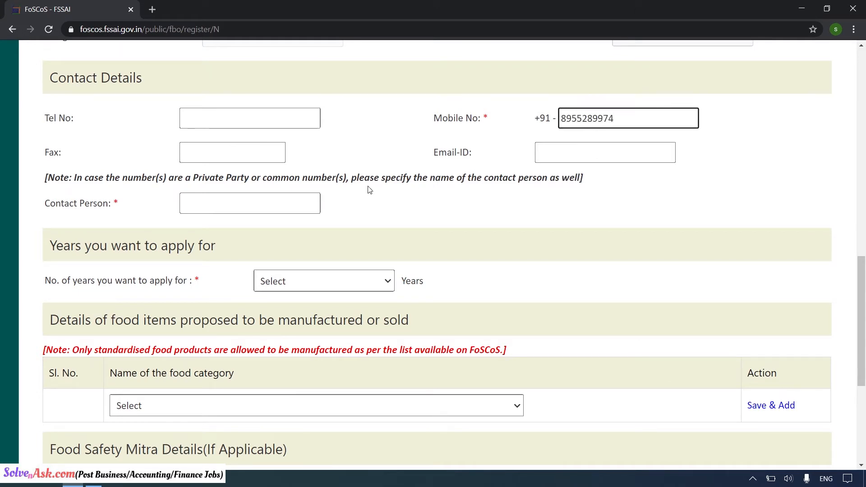
left_click(290, 153)
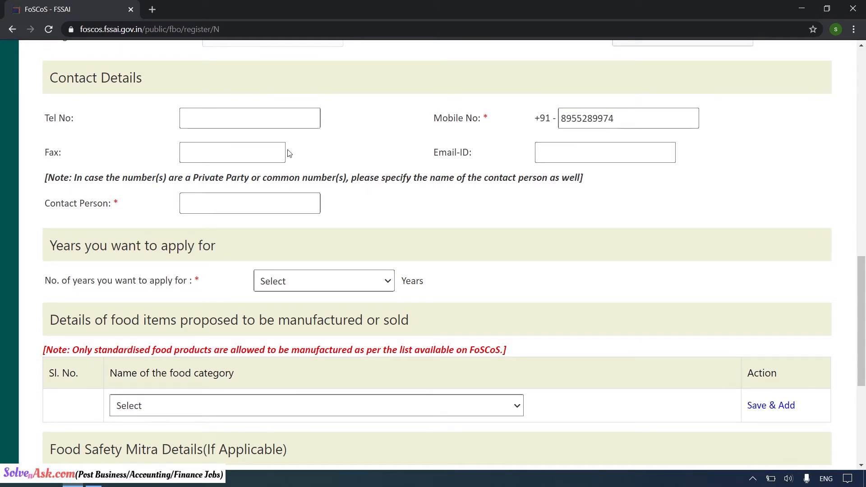
left_click(582, 151)
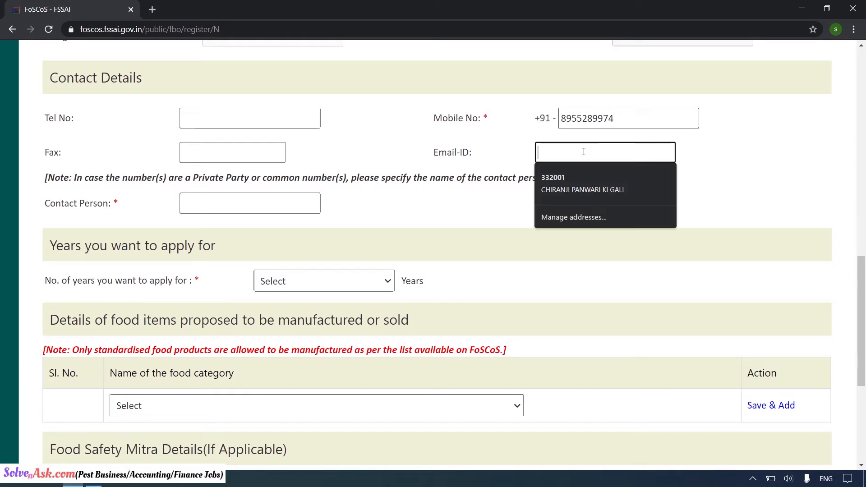
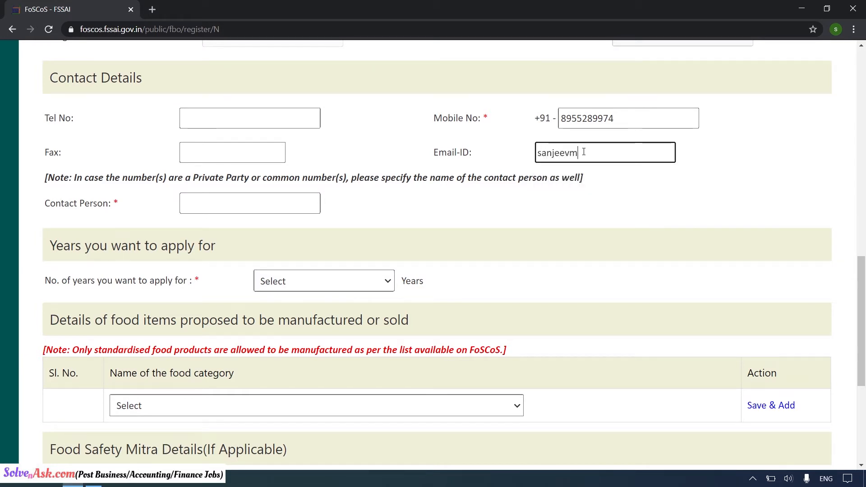
key("Tab")
Fill in the contact person's full name, correcting the mistyped start
left_click(260, 209)
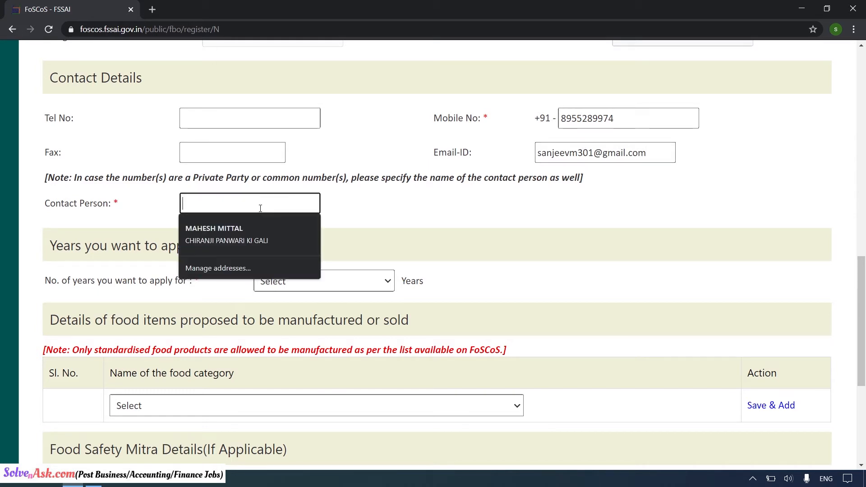
type("Mr")
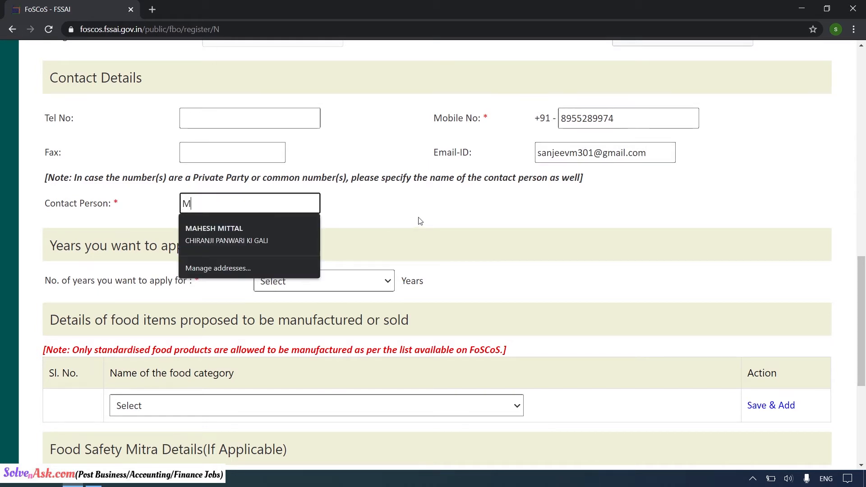
key("BackSpace")
key("BackSpace")
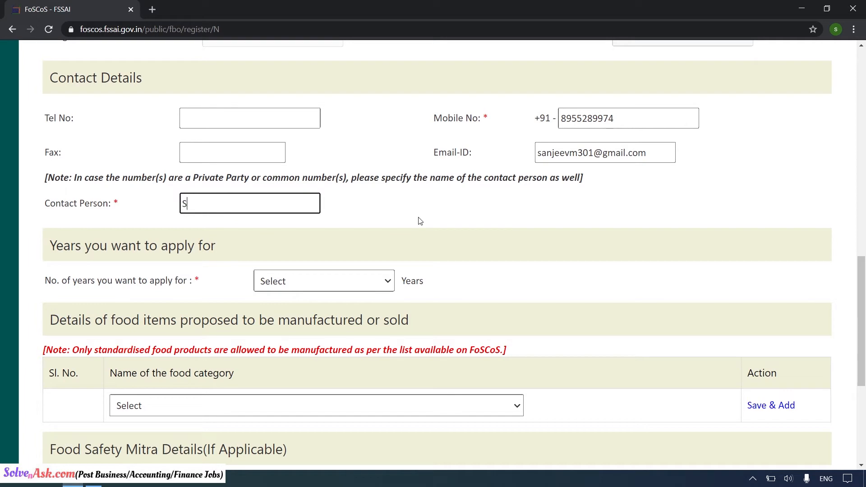
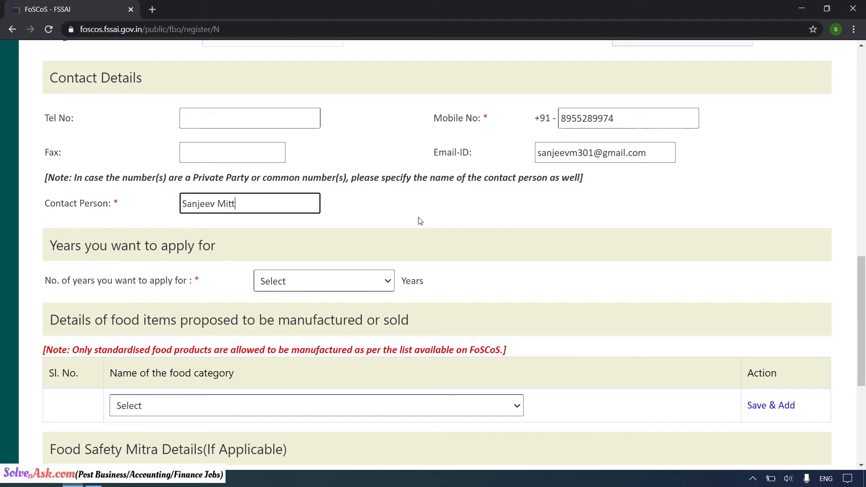
left_click(517, 211)
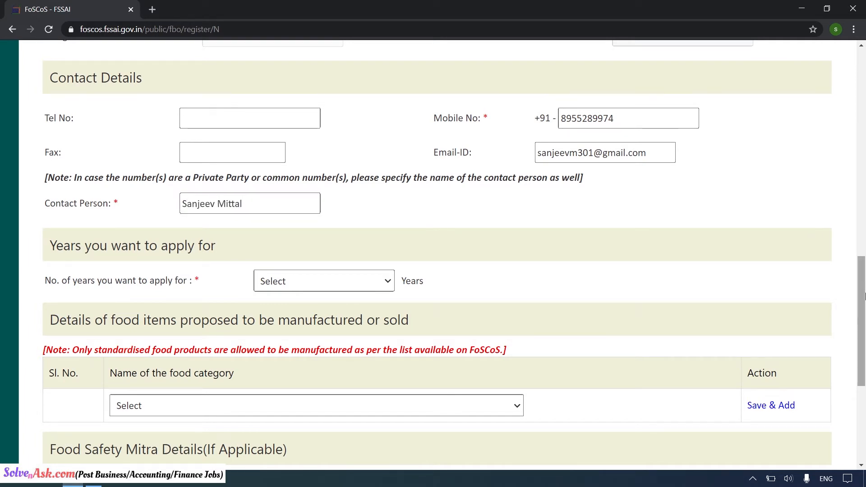
Choose 1 in the 'No. of years you want to apply for' dropdown
scroll(284, 311, "down", 1)
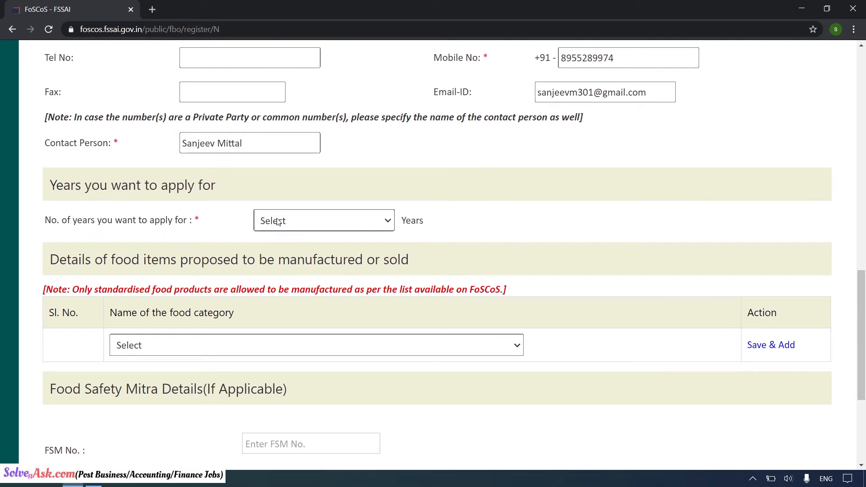
left_click(278, 221)
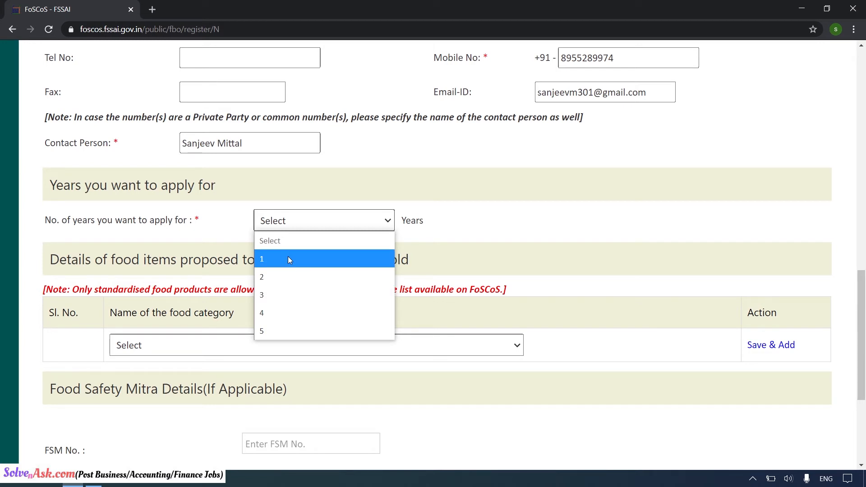
left_click(289, 260)
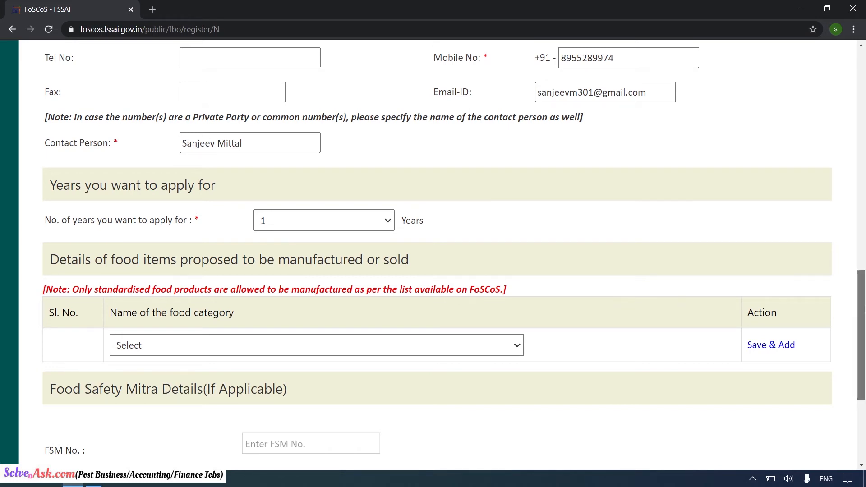
scroll(853, 312, "down", 2)
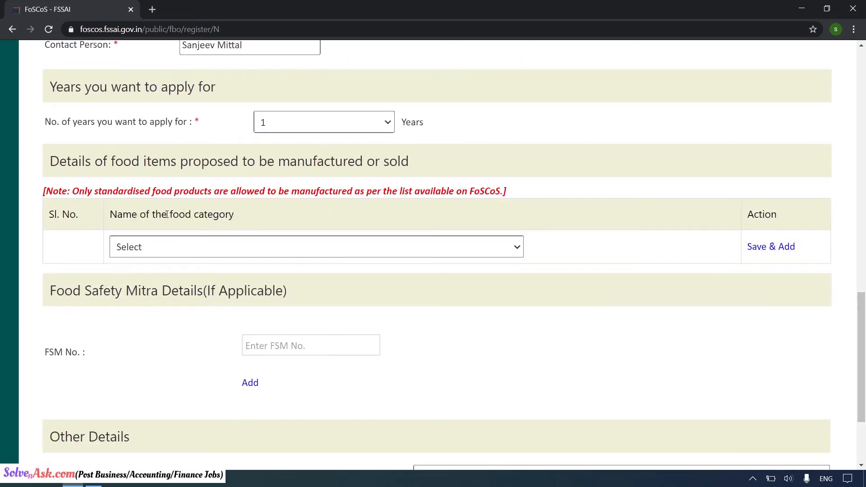
Save 07 - Bakery products as the first food category
left_click_drag(114, 215, 226, 214)
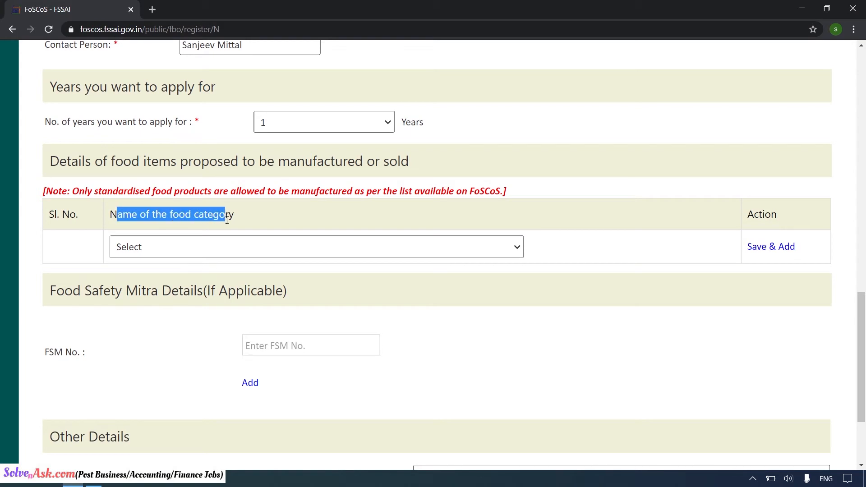
left_click(346, 243)
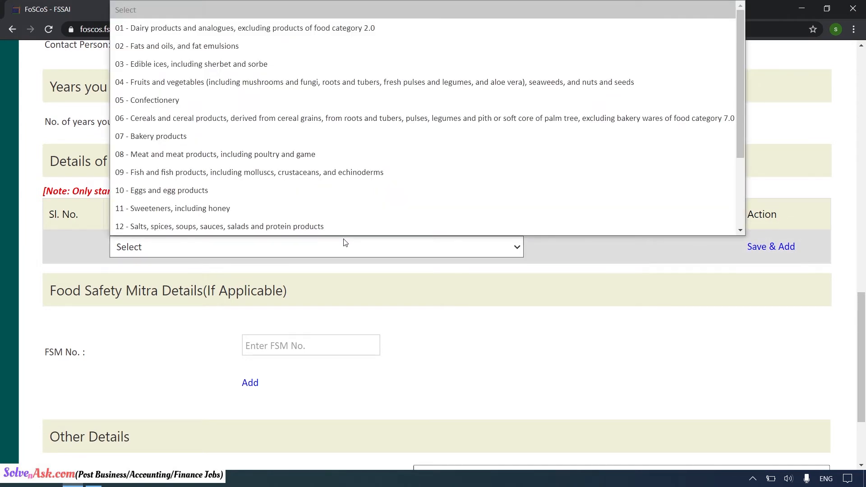
scroll(289, 194, "down", 1)
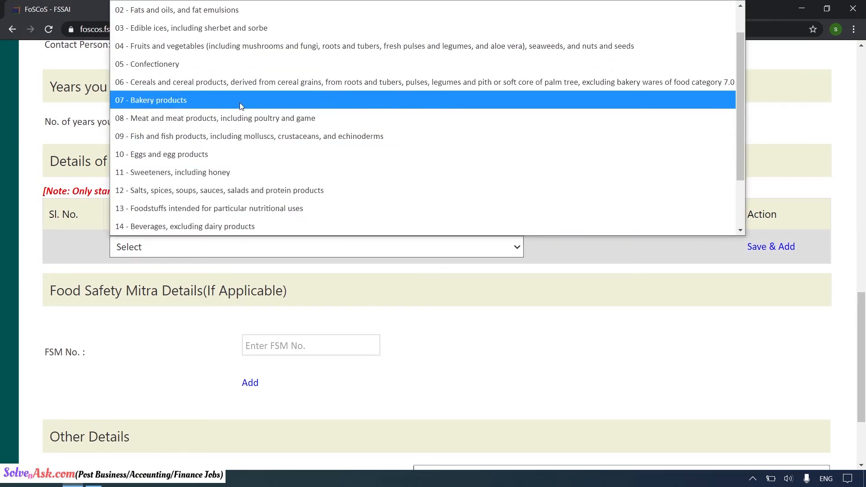
left_click(239, 102)
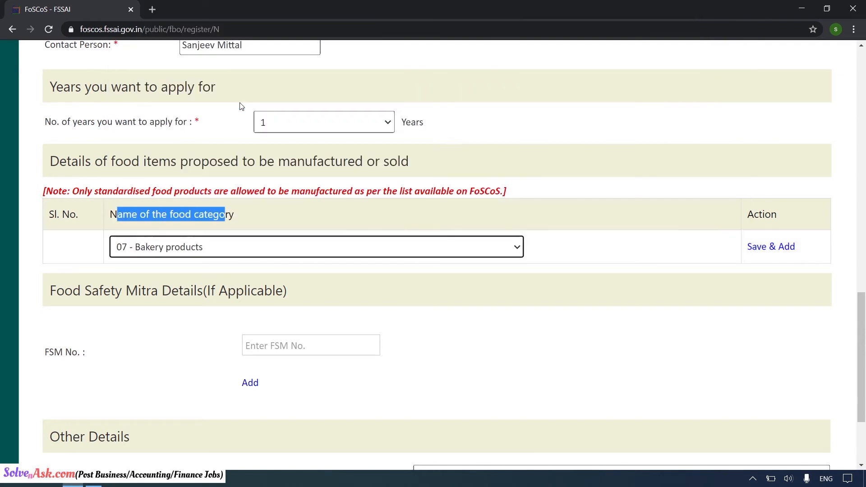
left_click(764, 247)
Save 03 - Edible ices as the second category and pick 15 - Ready-to-eat savouries for the third
left_click(161, 273)
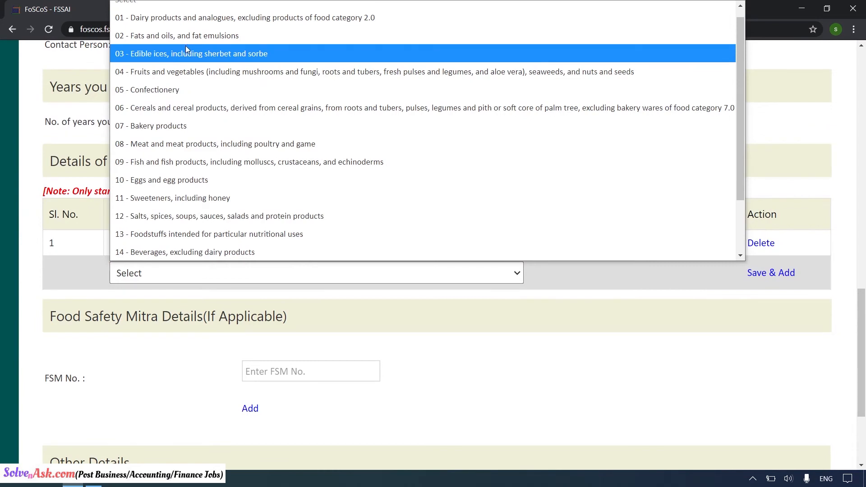
left_click(187, 52)
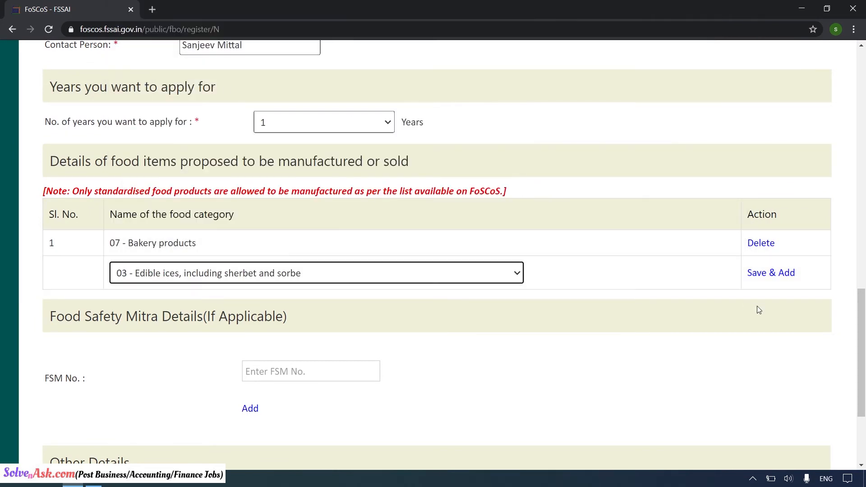
left_click(777, 274)
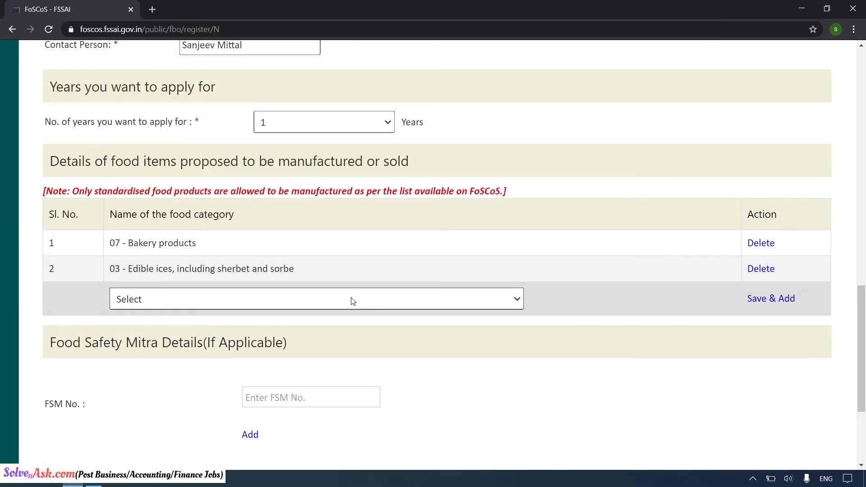
left_click(353, 301)
left_click(269, 256)
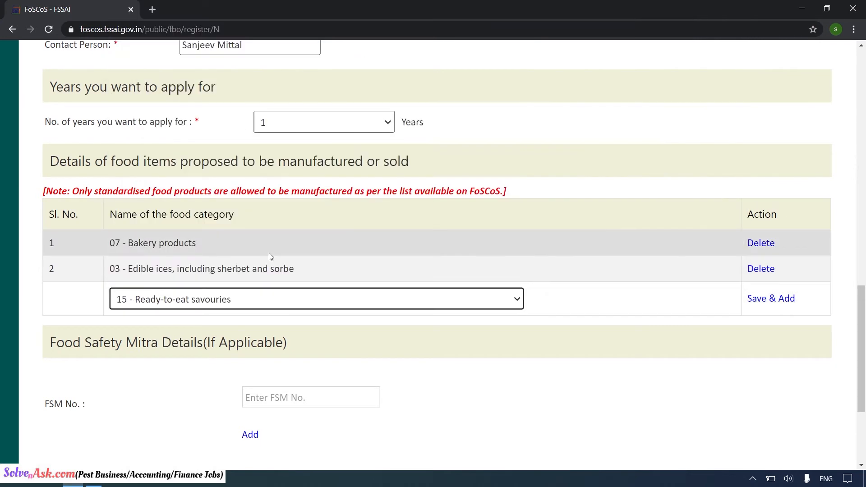
scroll(862, 397, "down", 5)
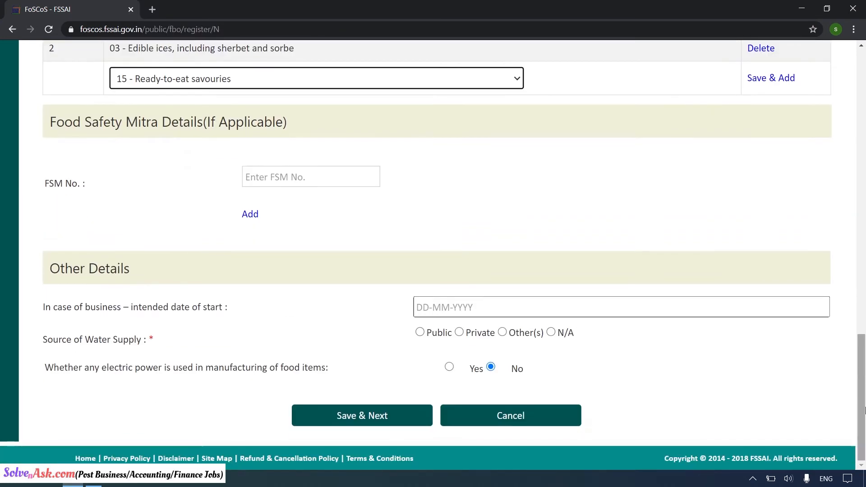
left_click(584, 177)
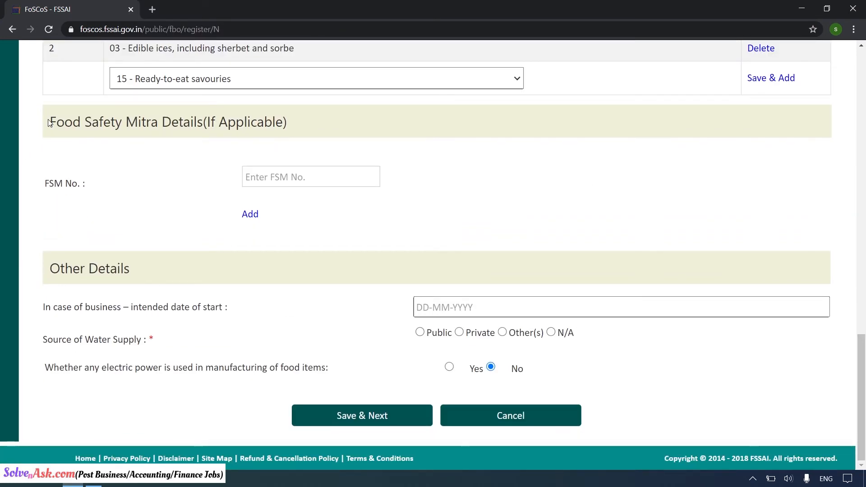
left_click_drag(50, 123, 288, 122)
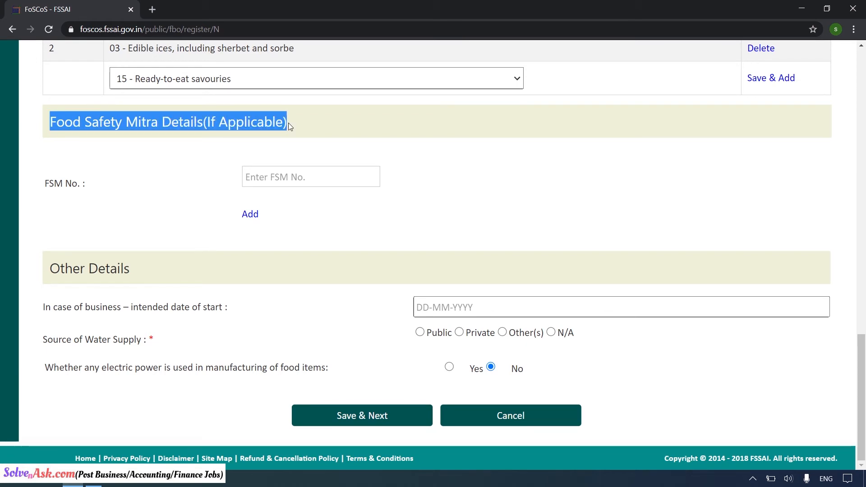
left_click(315, 125)
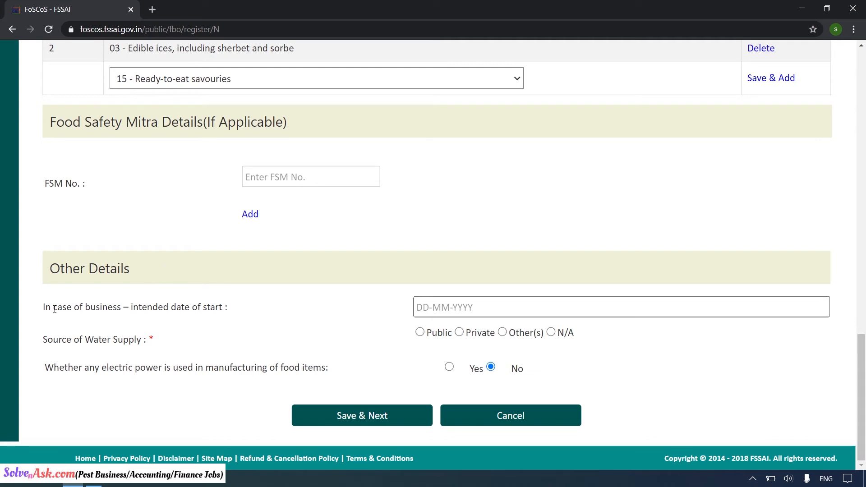
left_click_drag(48, 309, 229, 320)
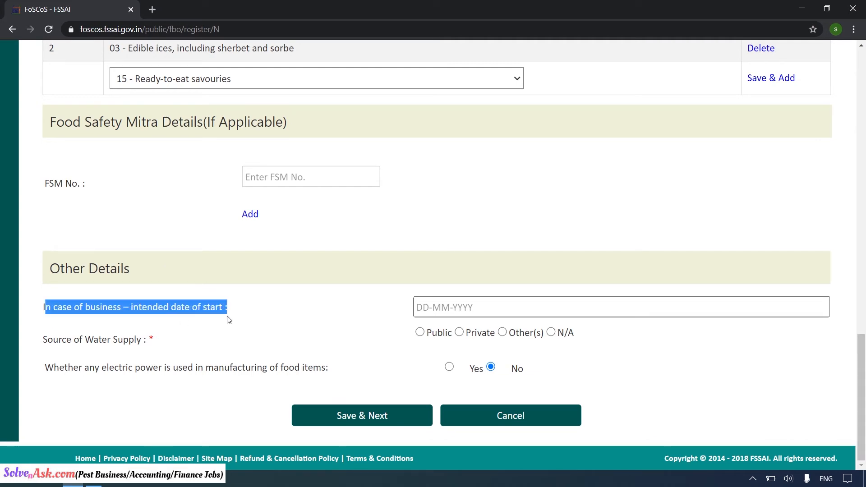
Set the intended business start date to 31 March 2021 via the calendar
left_click(402, 328)
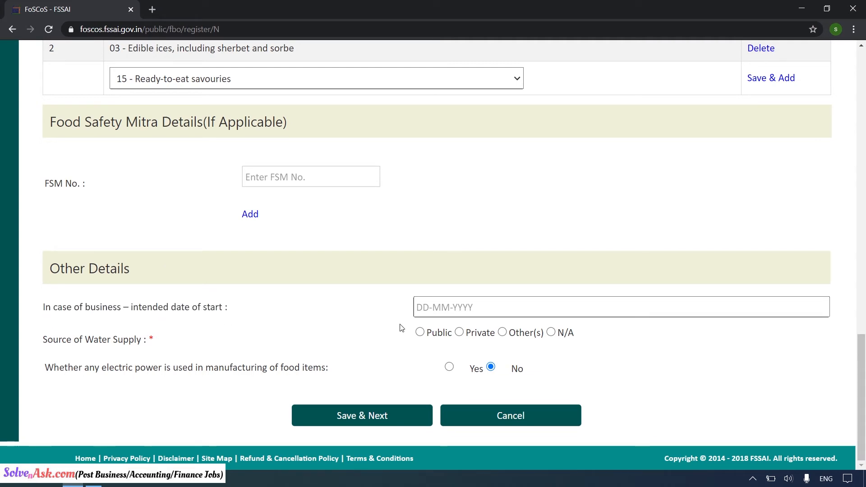
left_click(490, 308)
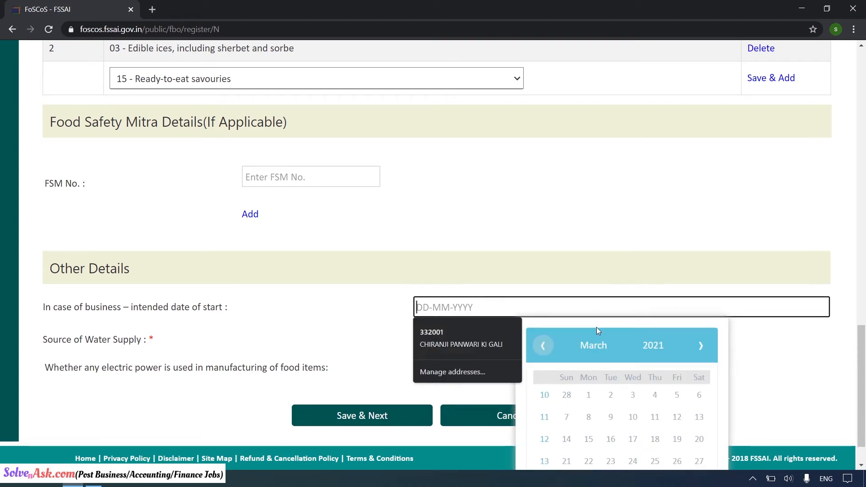
left_click(591, 399)
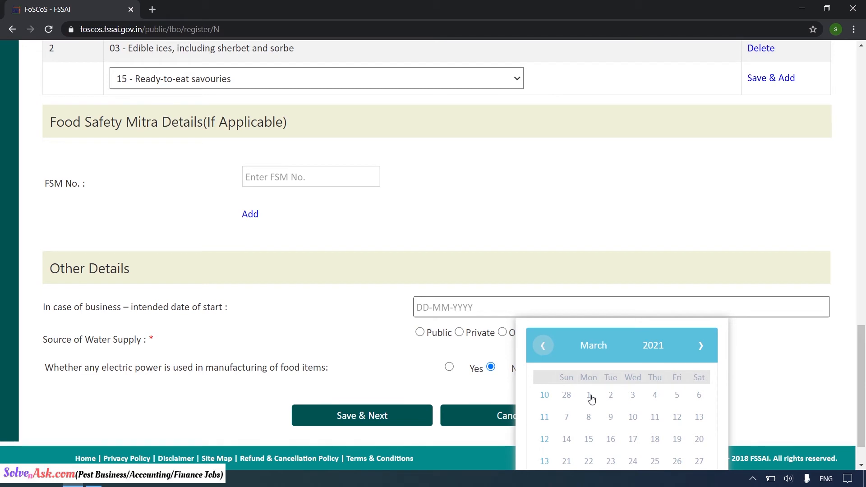
scroll(864, 355, "down", 2)
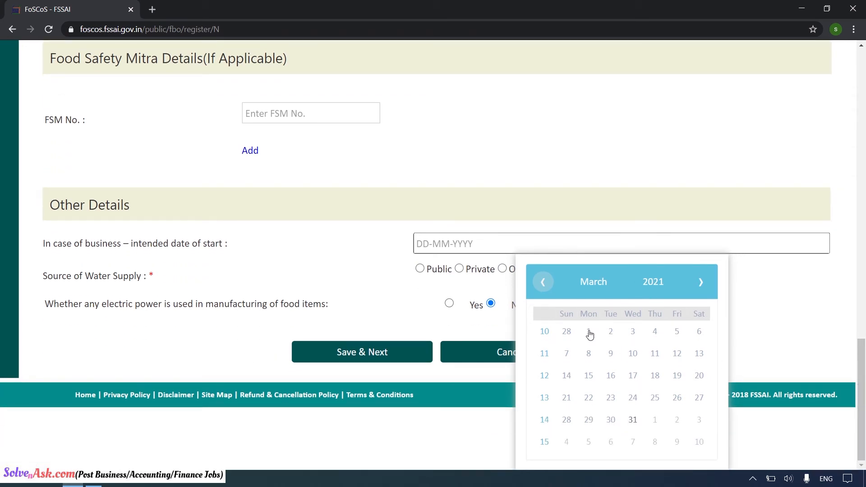
left_click(594, 283)
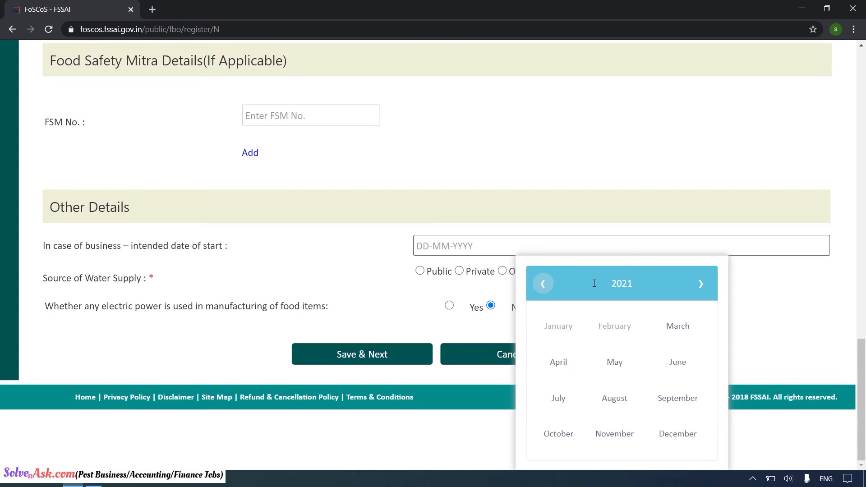
left_click(673, 327)
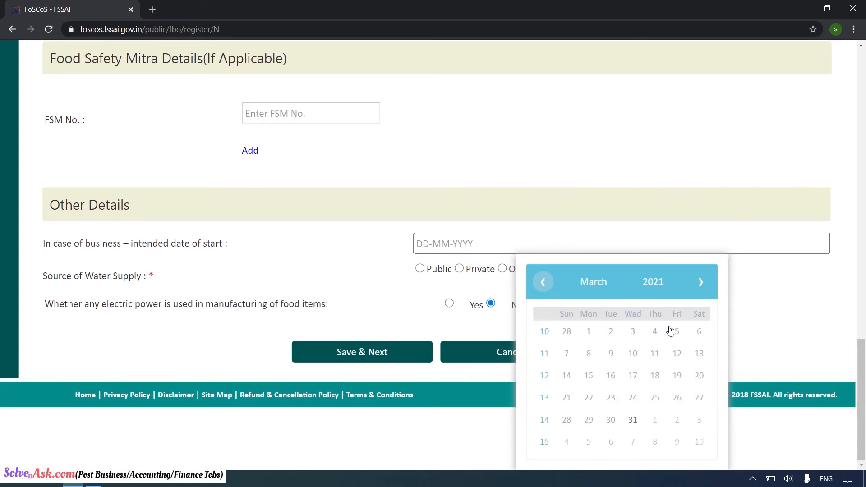
left_click(639, 421)
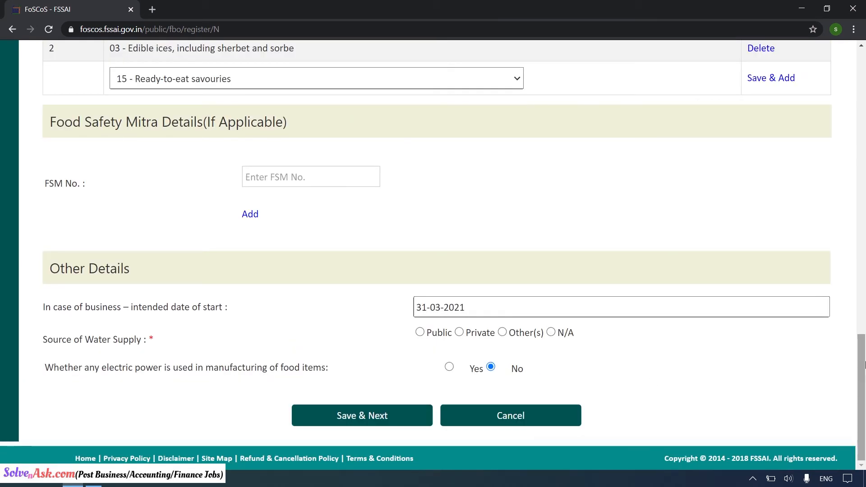
left_click(749, 309)
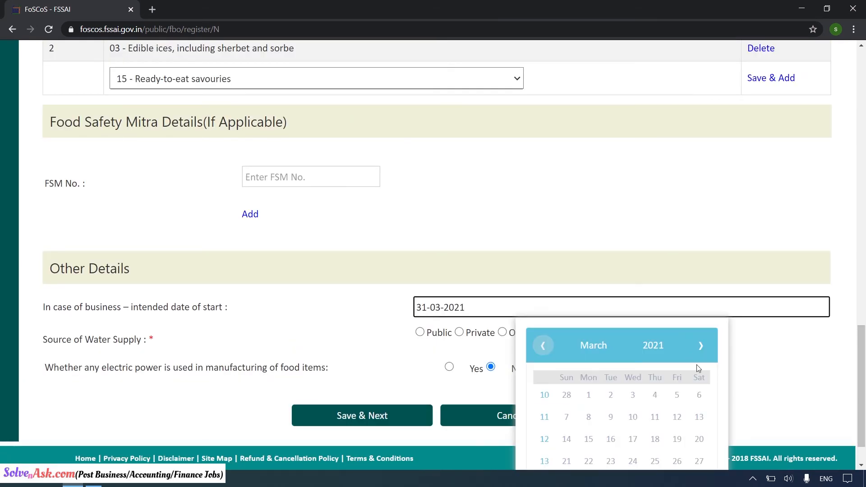
left_click(700, 352)
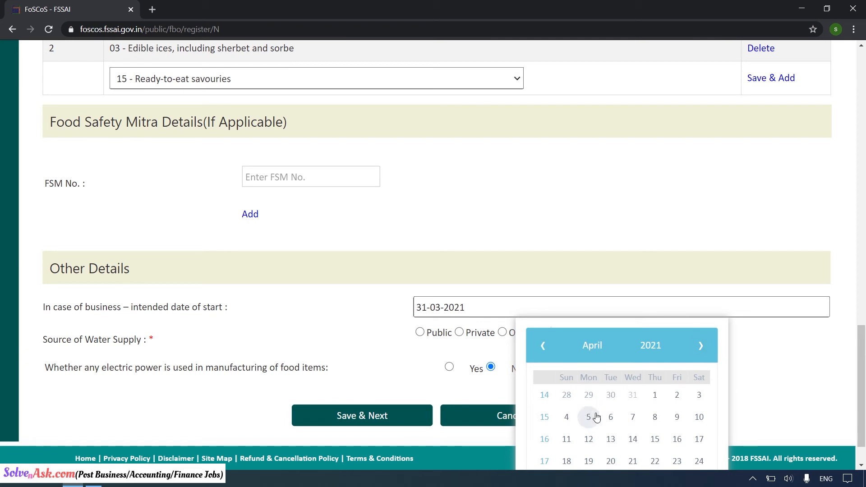
left_click(677, 395)
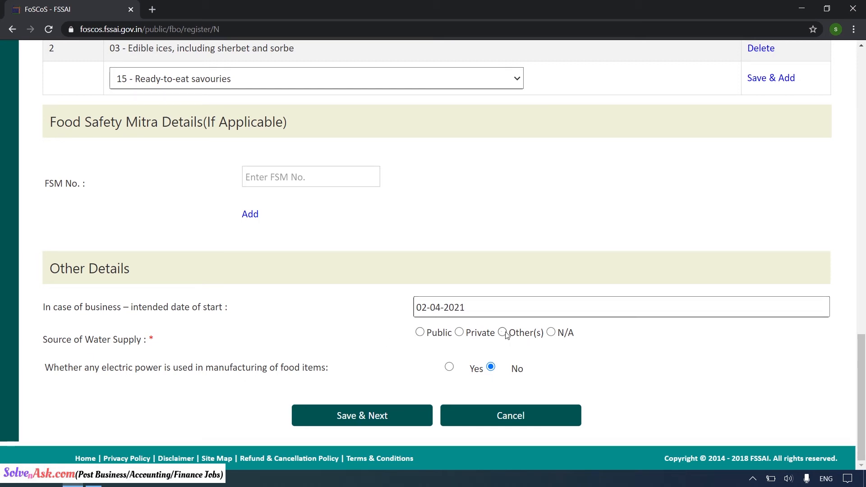
Choose Private water supply, keep electric power at No, and Save & Next
left_click(459, 334)
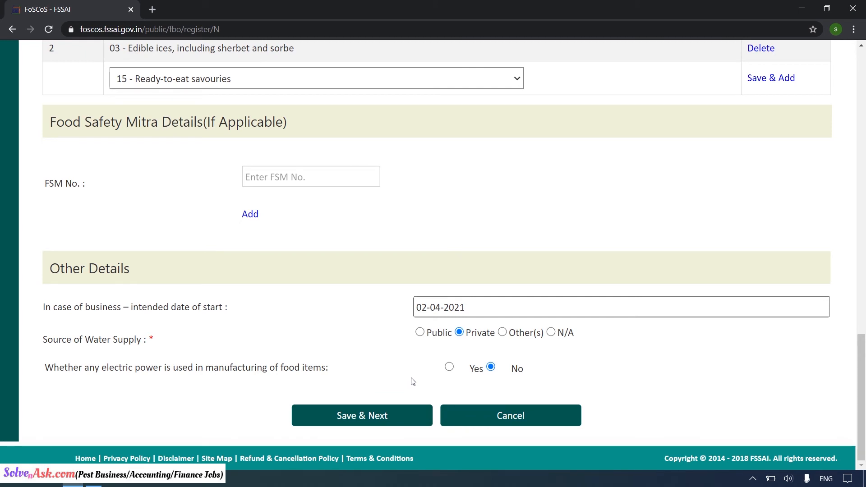
left_click(450, 367)
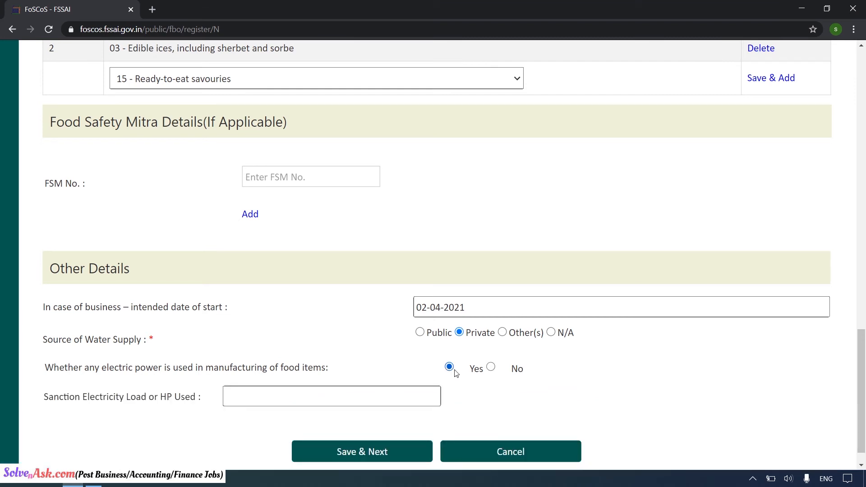
left_click(492, 367)
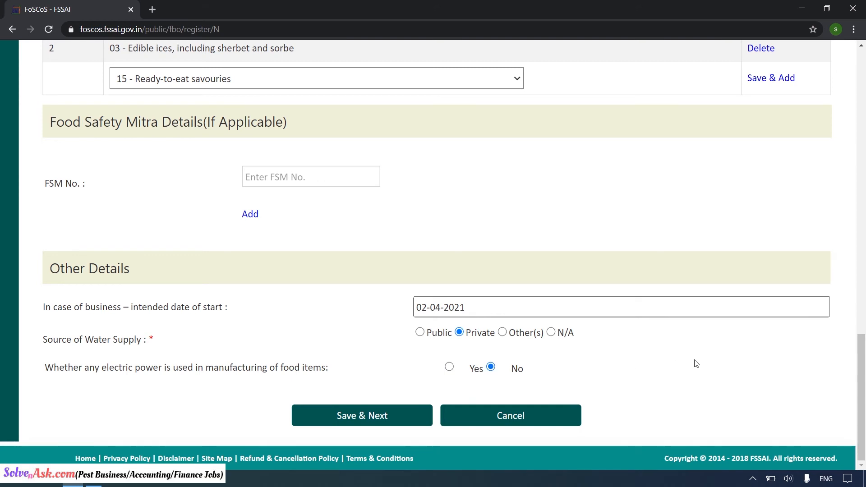
mouse_move(865, 393)
left_mouse_down()
mouse_move(865, 338)
mouse_move(865, 397)
left_mouse_up()
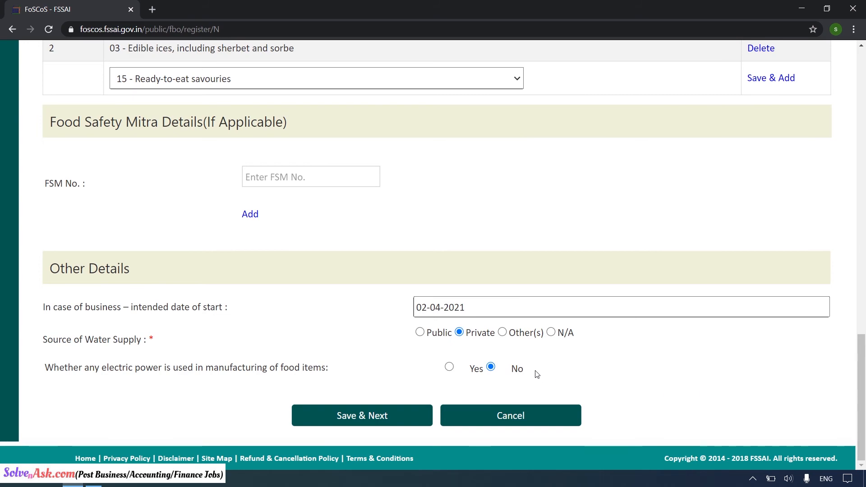
left_click(331, 420)
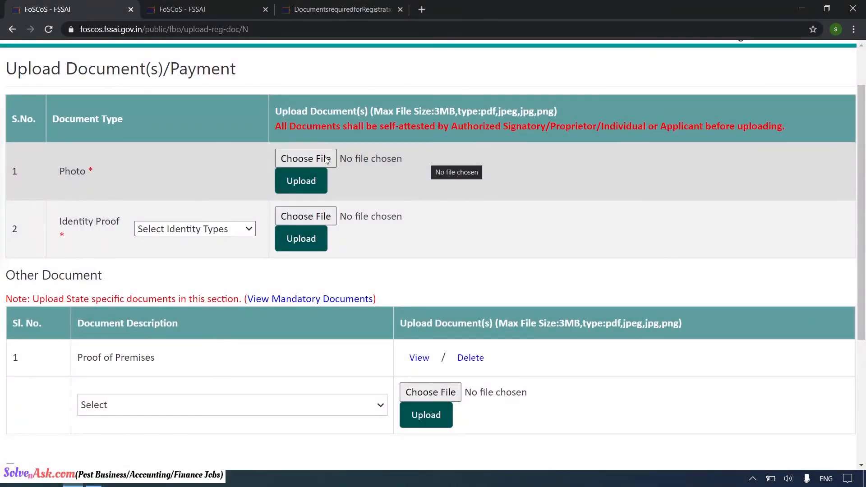
Choose the applicant's photo file in the Photo row and upload it
double_click(83, 75)
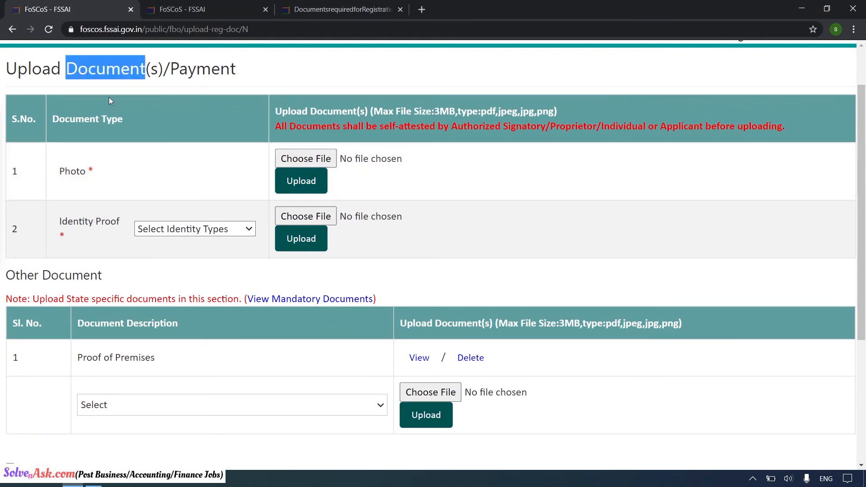
double_click(72, 171)
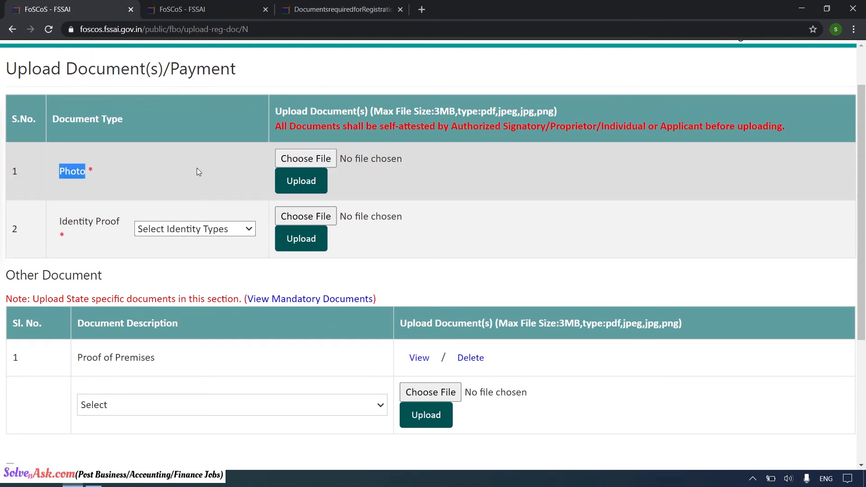
left_click(316, 159)
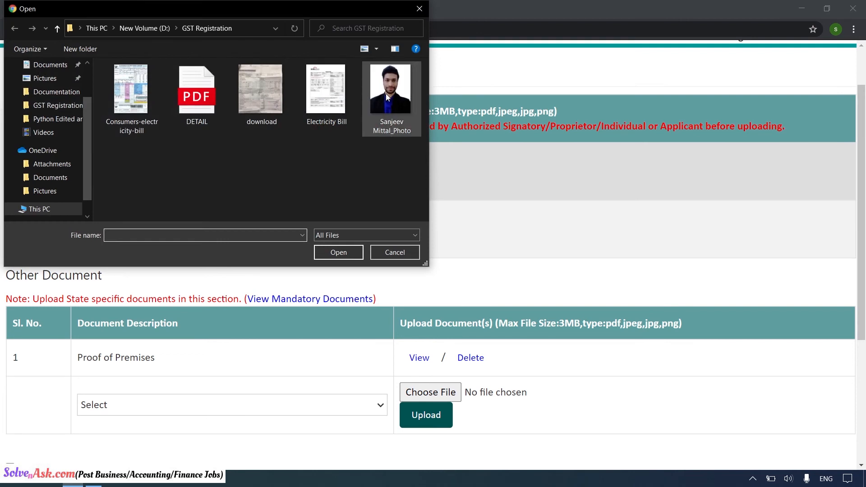
double_click(386, 94)
left_click(301, 182)
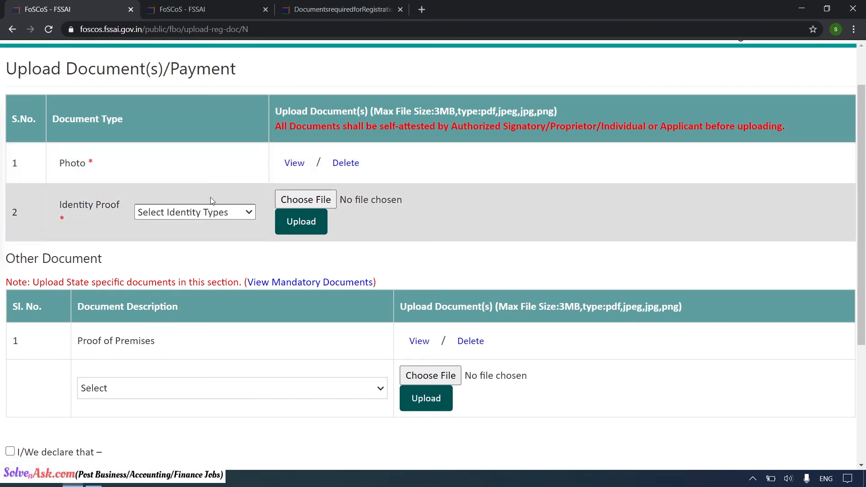
Select Aadhar Card as the identity proof type and upload DETAIL.pdf
double_click(83, 204)
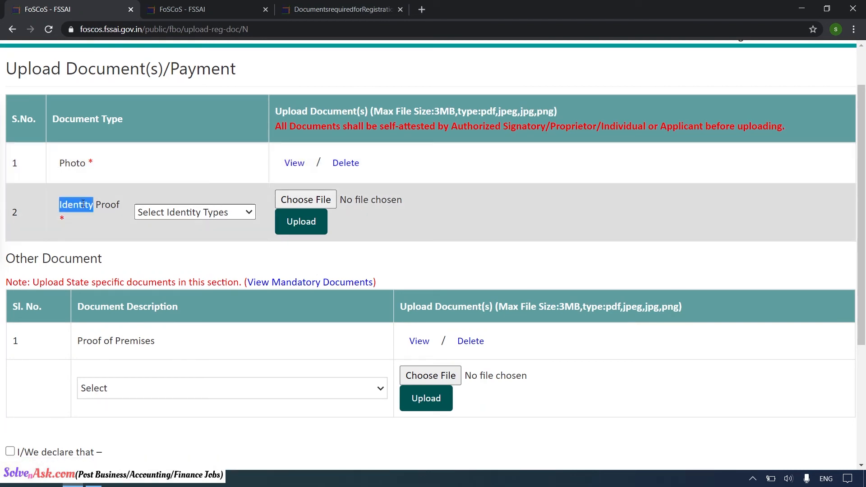
left_click(191, 219)
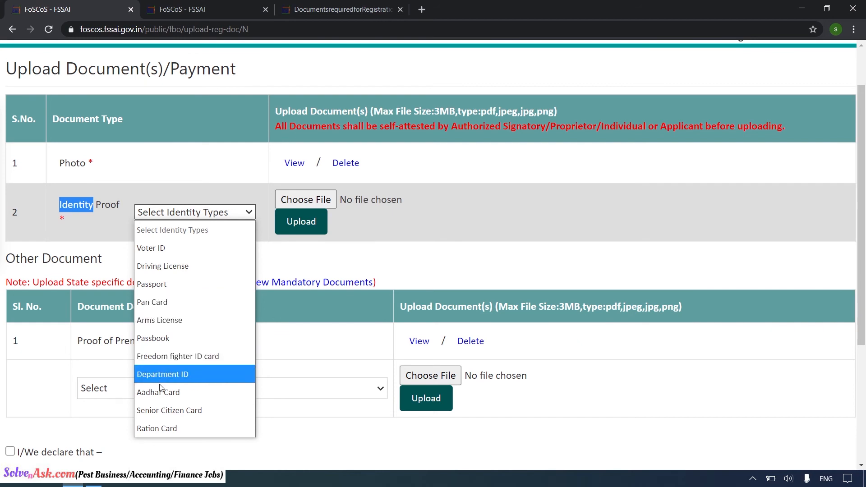
left_click(186, 394)
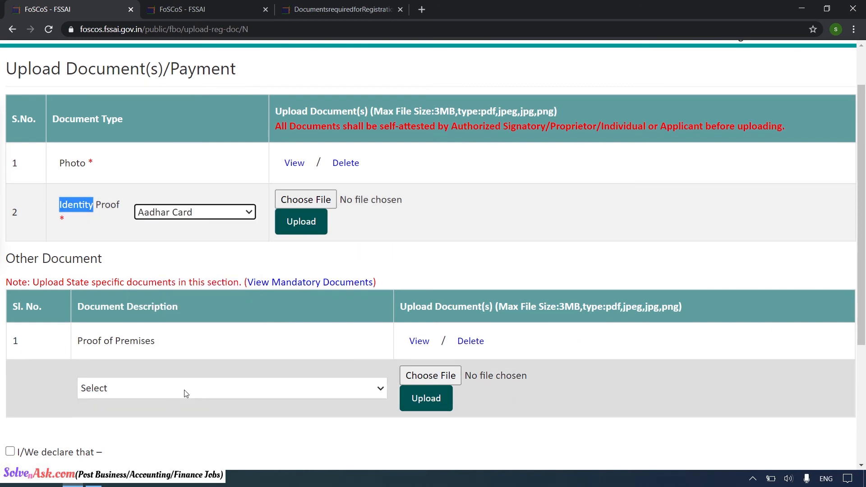
left_click(311, 201)
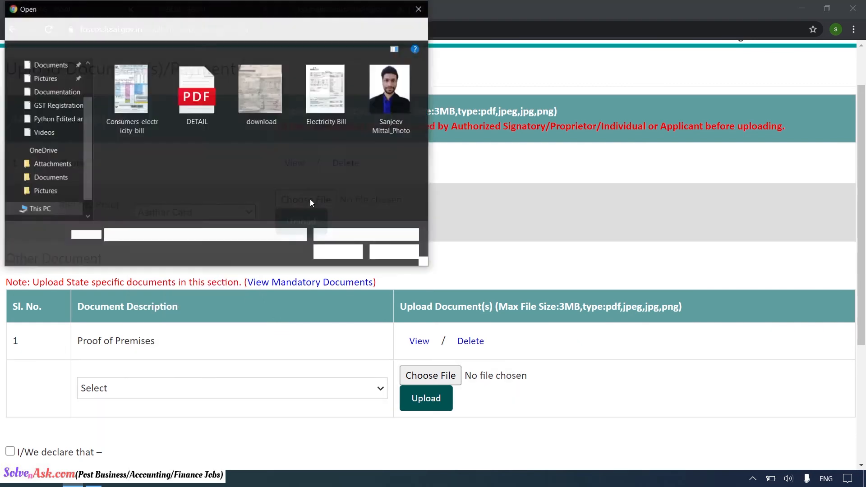
double_click(199, 97)
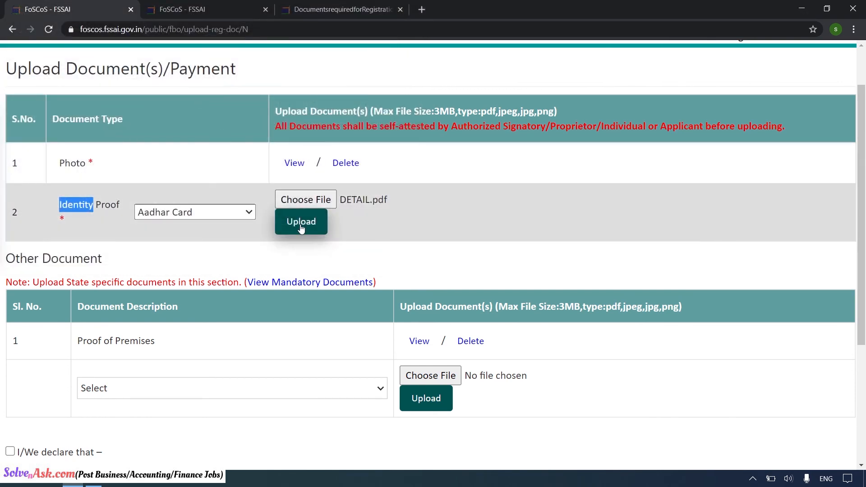
left_click(301, 226)
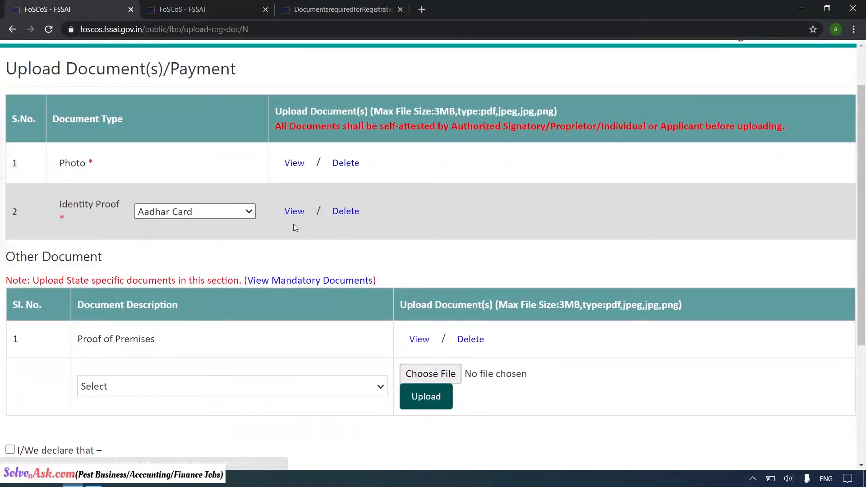
scroll(425, 272, "down", 4)
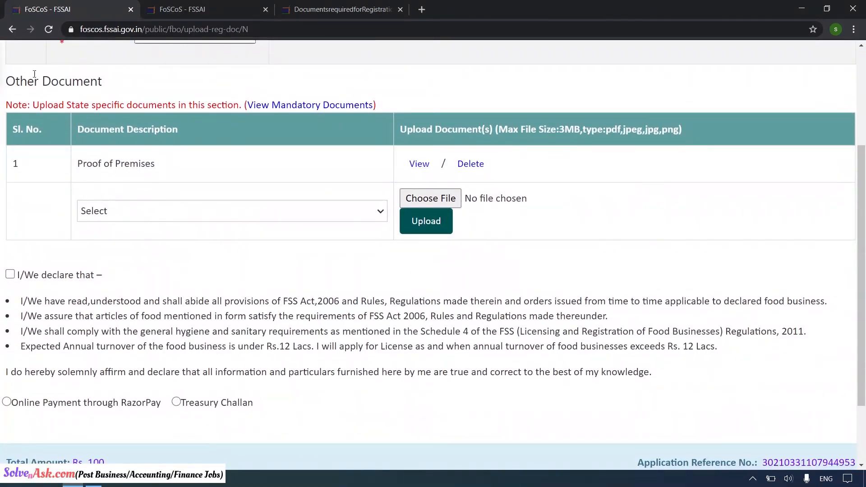
Tick 'I/We declare that' and select Online Payment through RazorPay instead of Treasury Challan
double_click(50, 83)
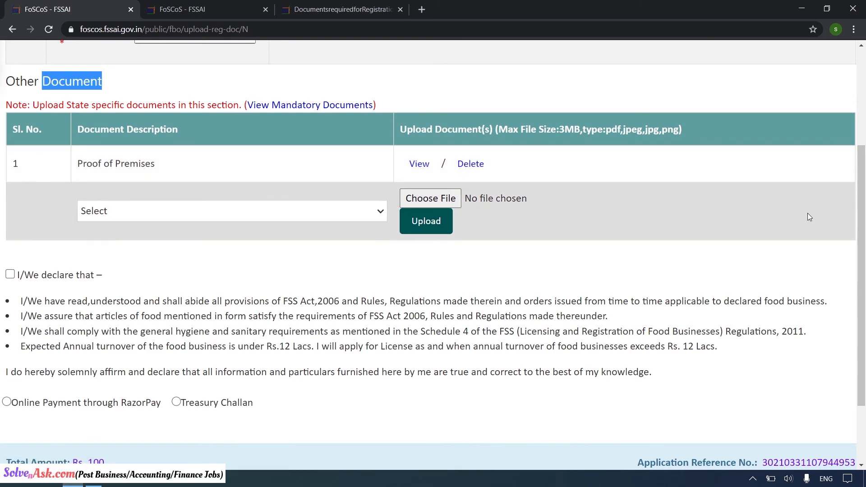
scroll(865, 236, "down", 2)
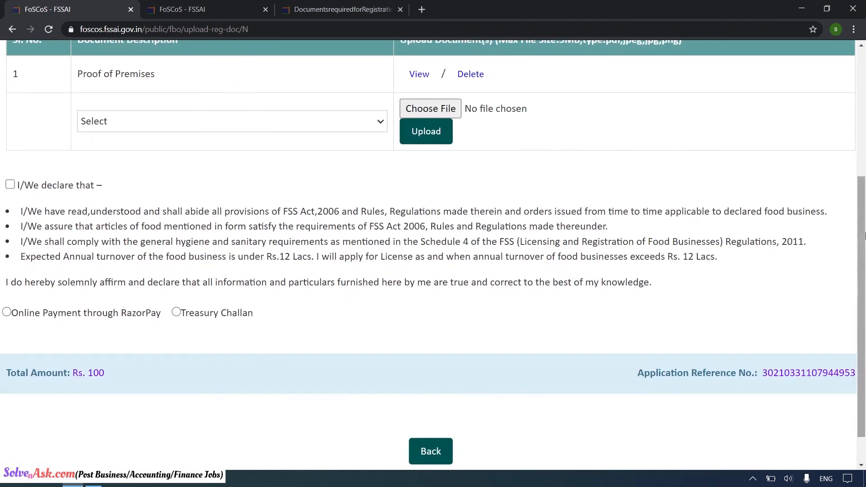
left_click(10, 186)
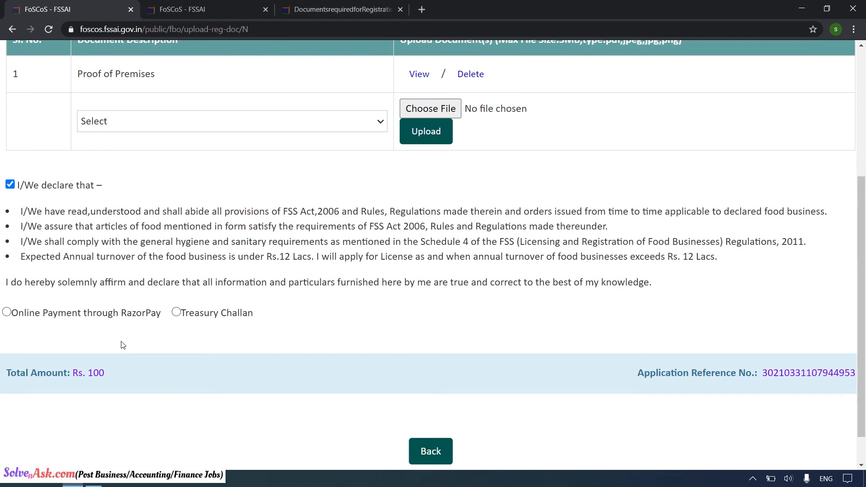
left_click(176, 313)
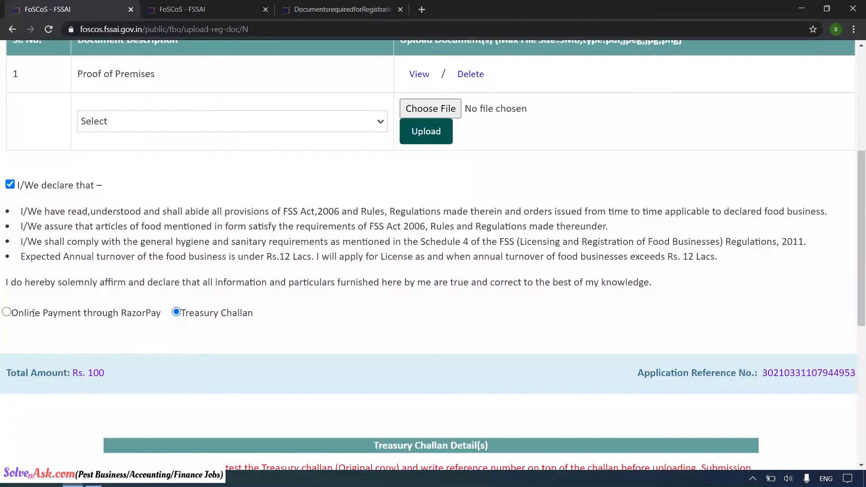
left_click(6, 313)
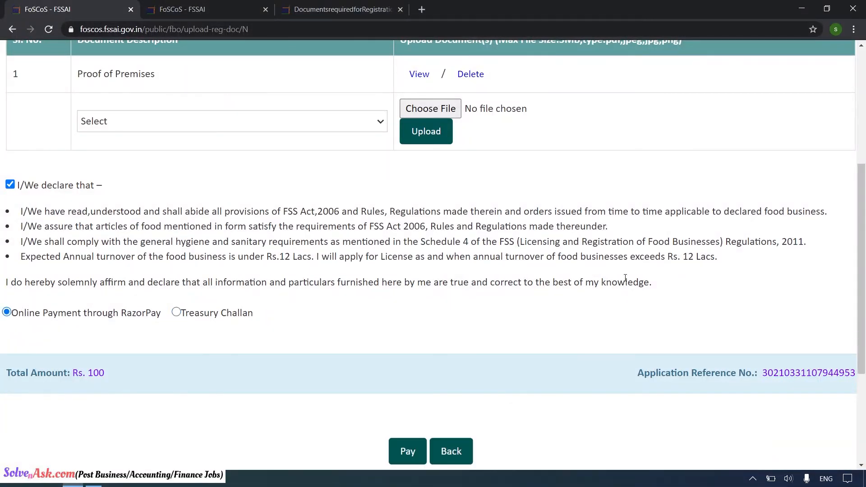
scroll(726, 307, "down", 3)
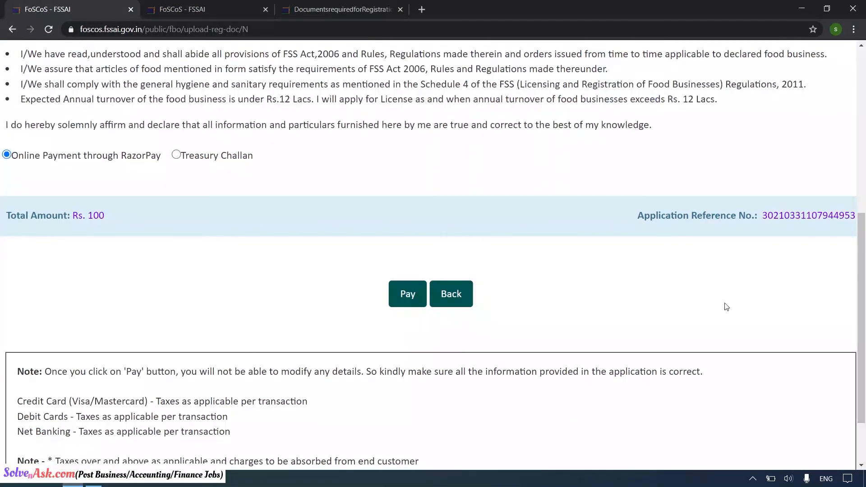
double_click(98, 220)
left_click(129, 247)
Pay the ₹100 fee and settle on Credit/Debit Card after viewing Netbanking and UPI
left_click(401, 305)
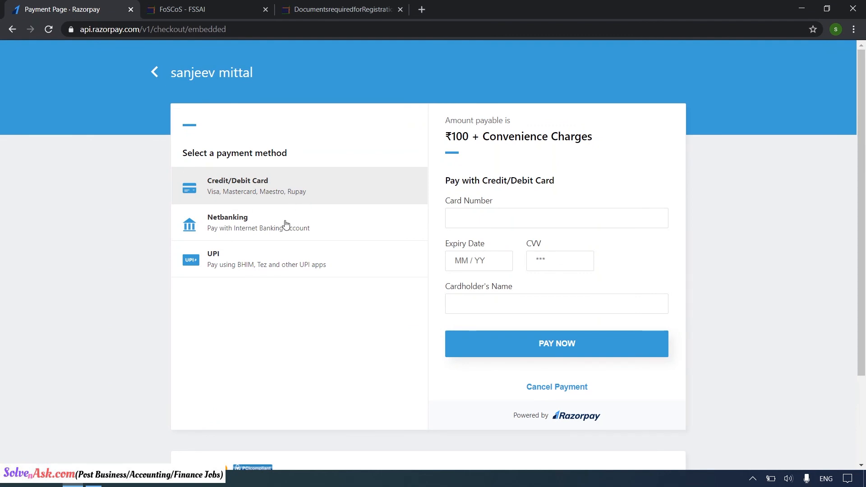
left_click(285, 224)
left_click(257, 254)
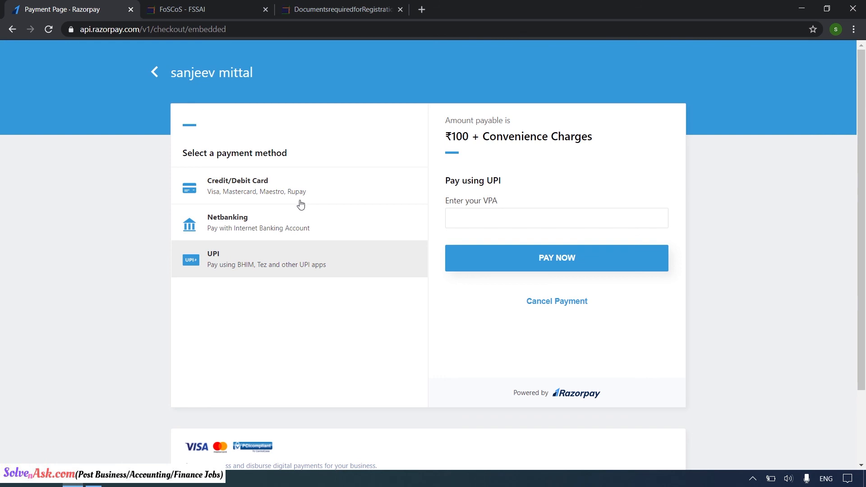
left_click(281, 184)
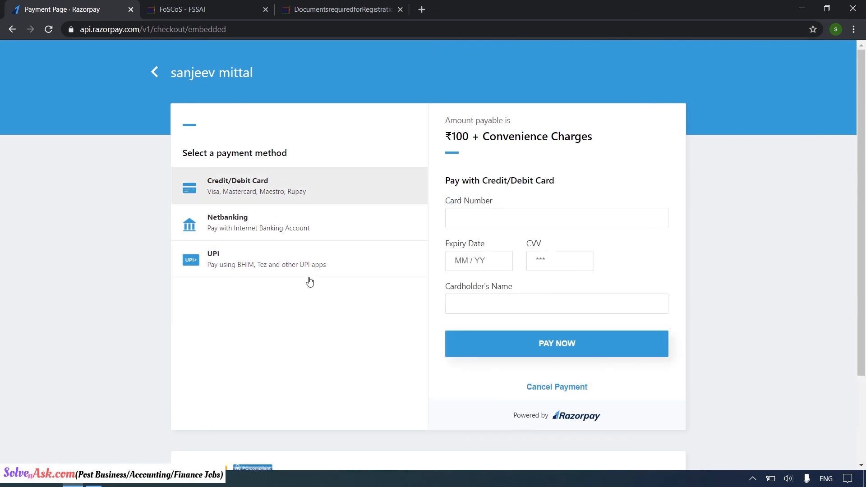